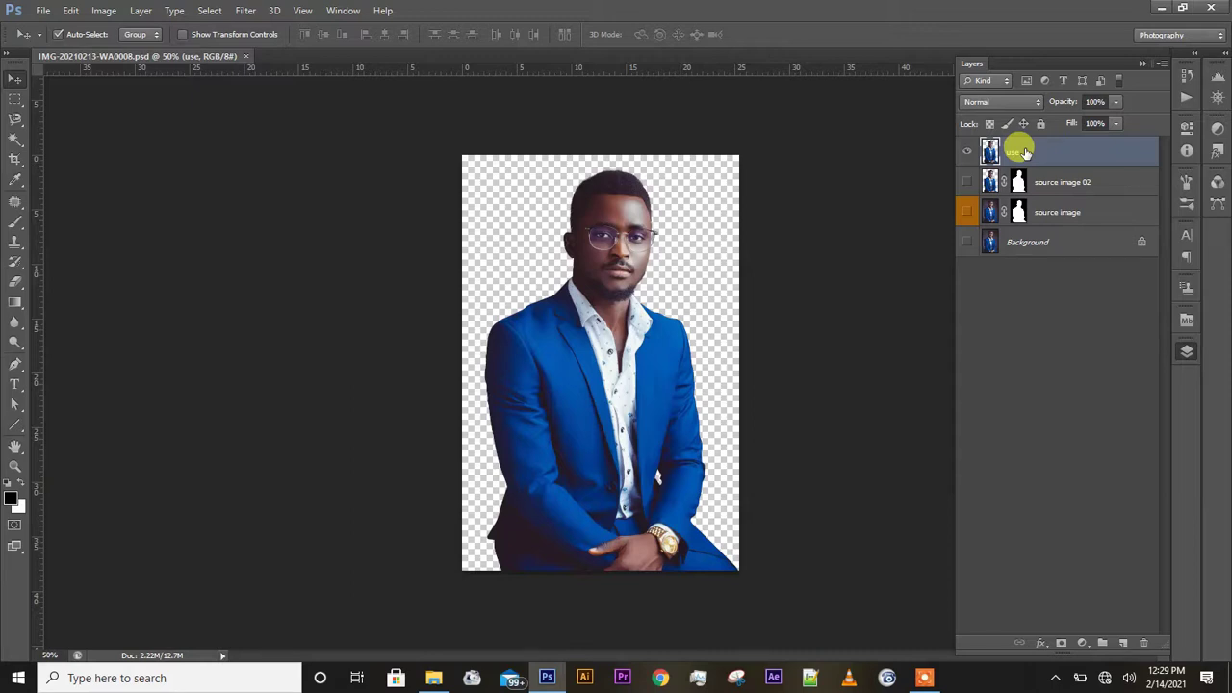
Duplicate the "use" layer and give the original "use" layer a red colour label.
key("ctrl+j")
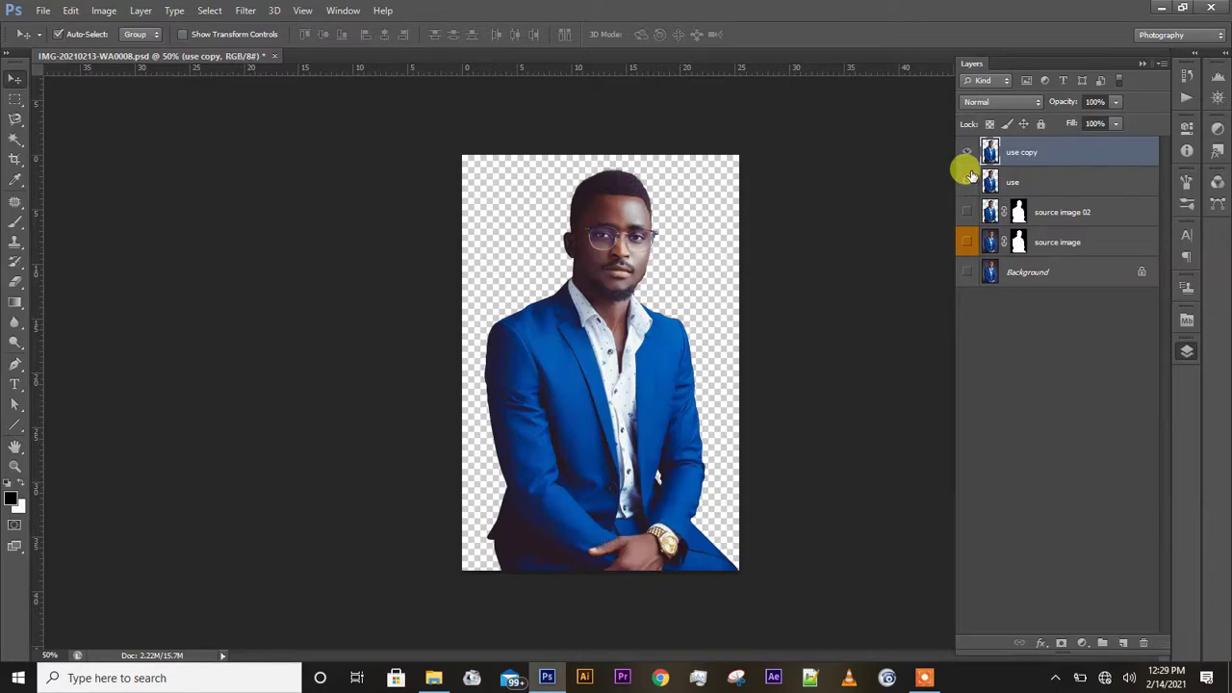
right_click(970, 178)
left_click(1005, 238)
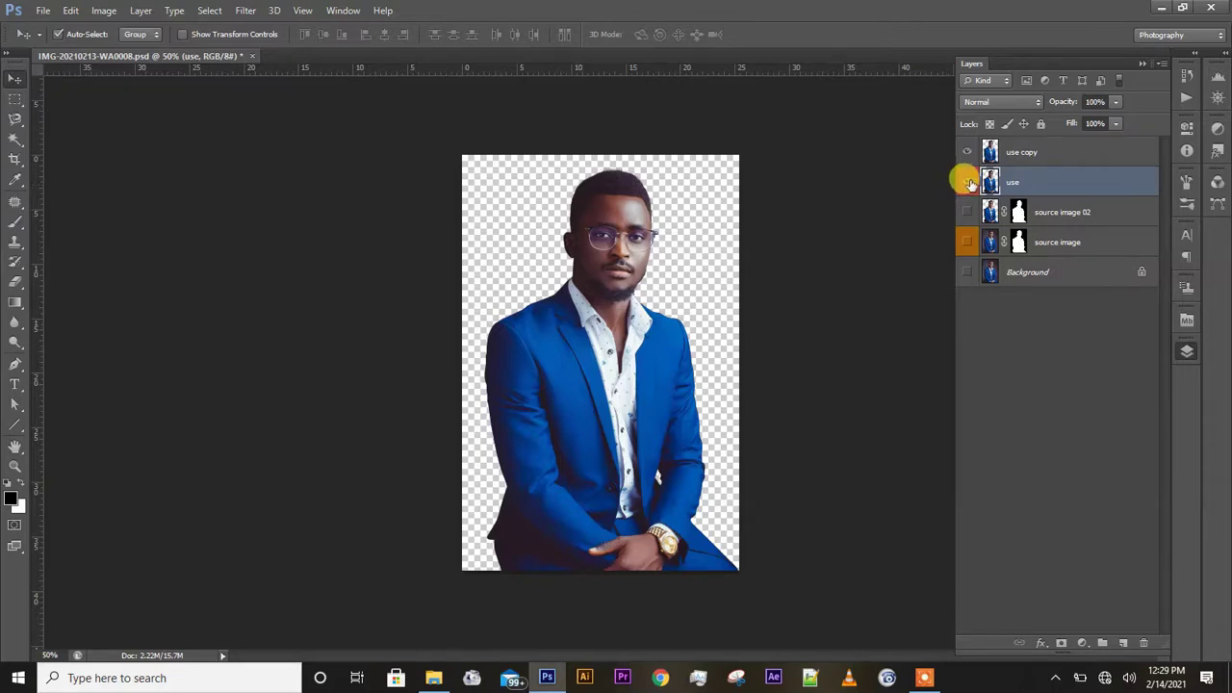
Compare the "use" layer and its copy by toggling their visibility, leaving only the copy shown.
left_click(969, 183)
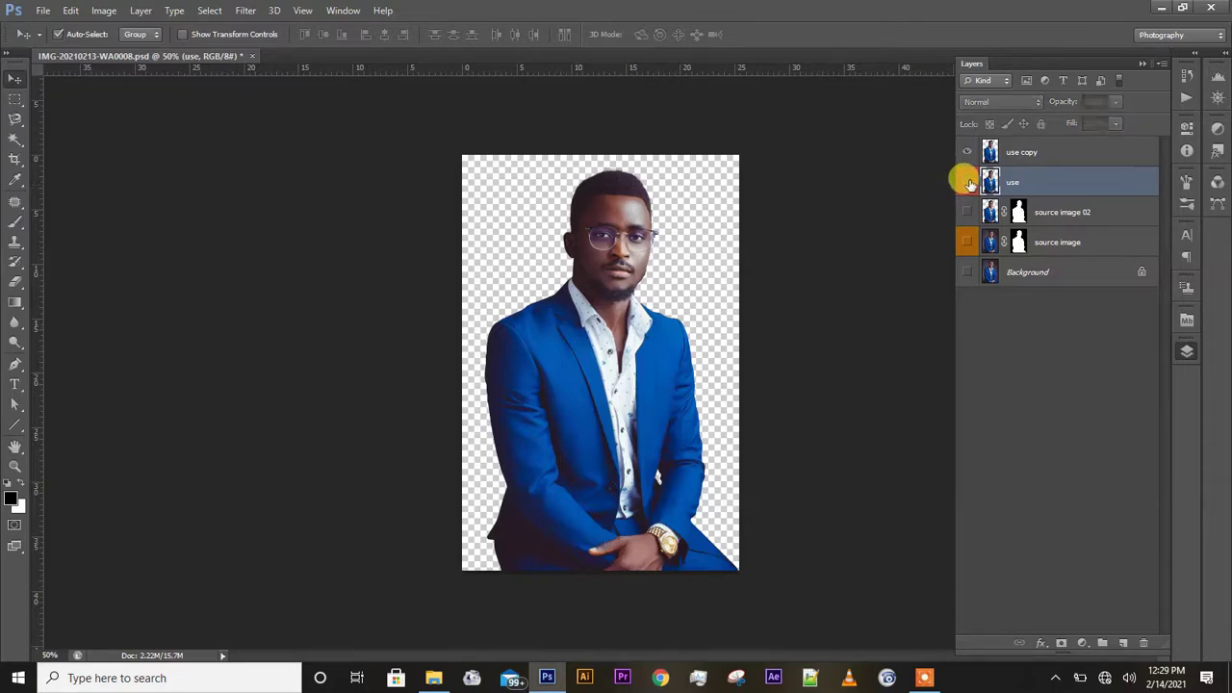
left_click(968, 183)
left_click(967, 152)
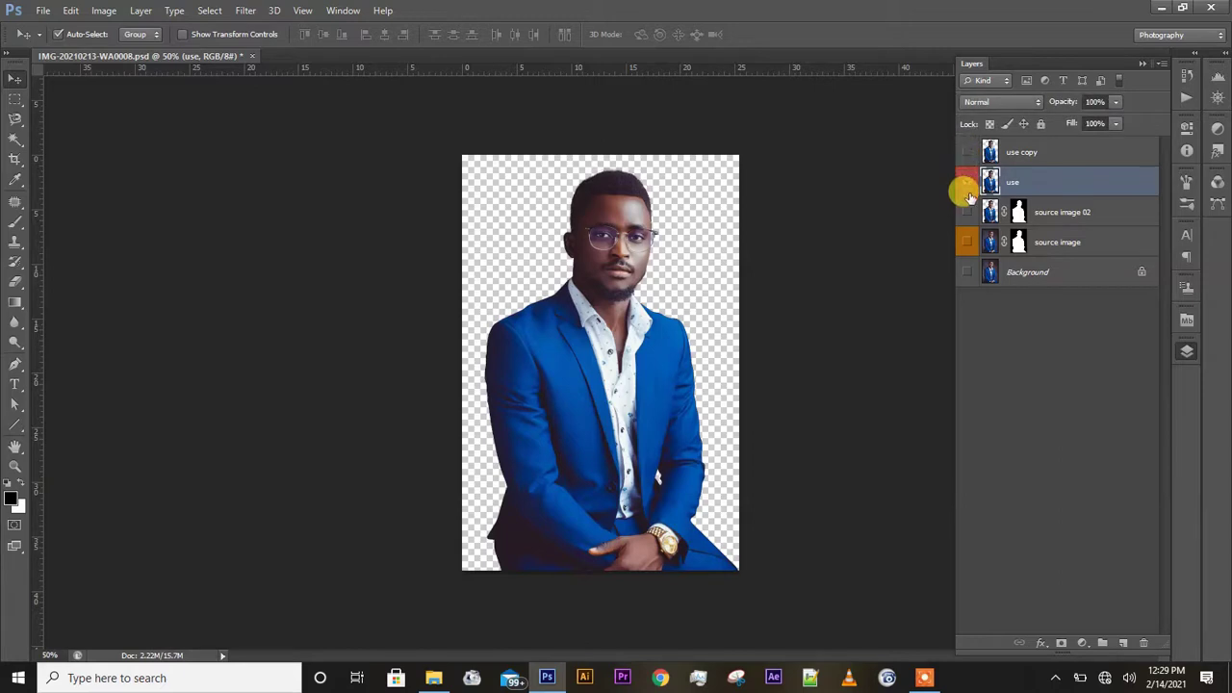
left_click(968, 182)
left_click(967, 183)
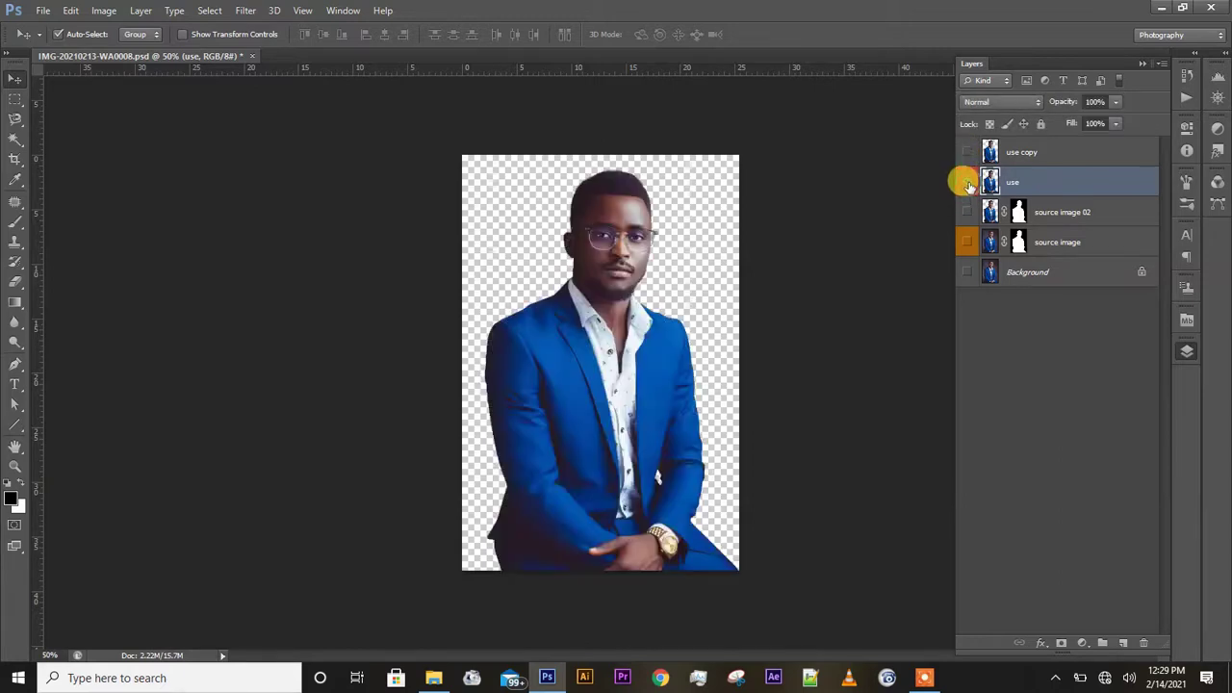
left_click(969, 183)
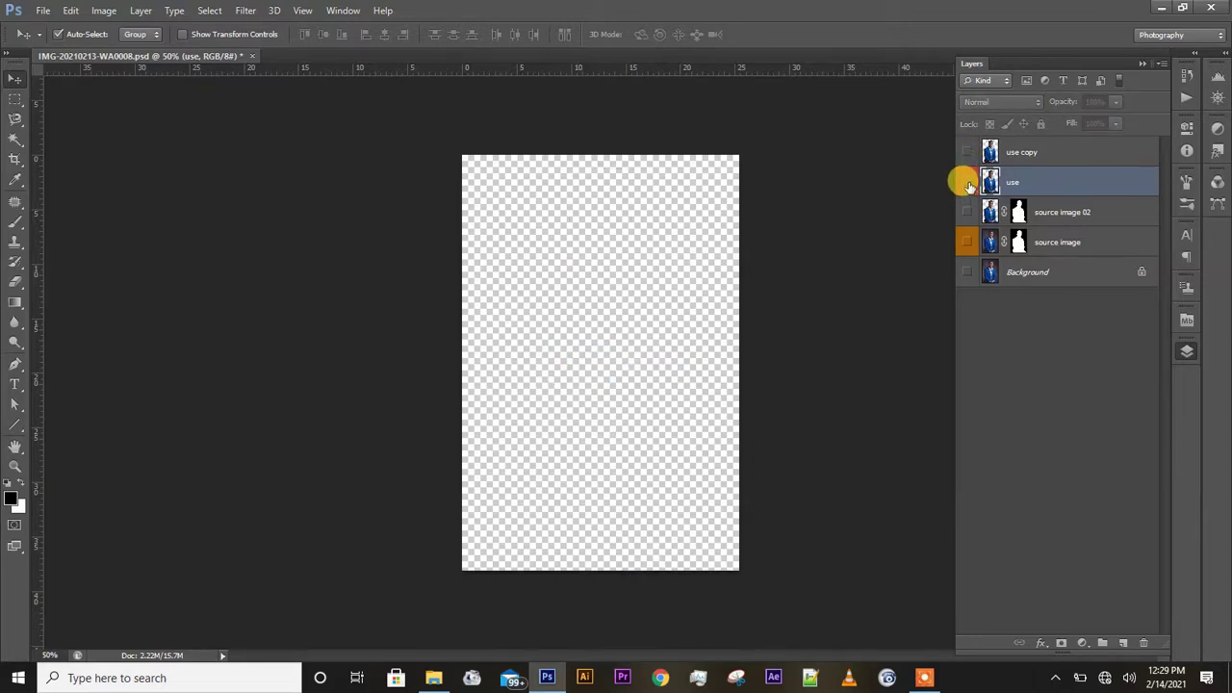
left_click(968, 183)
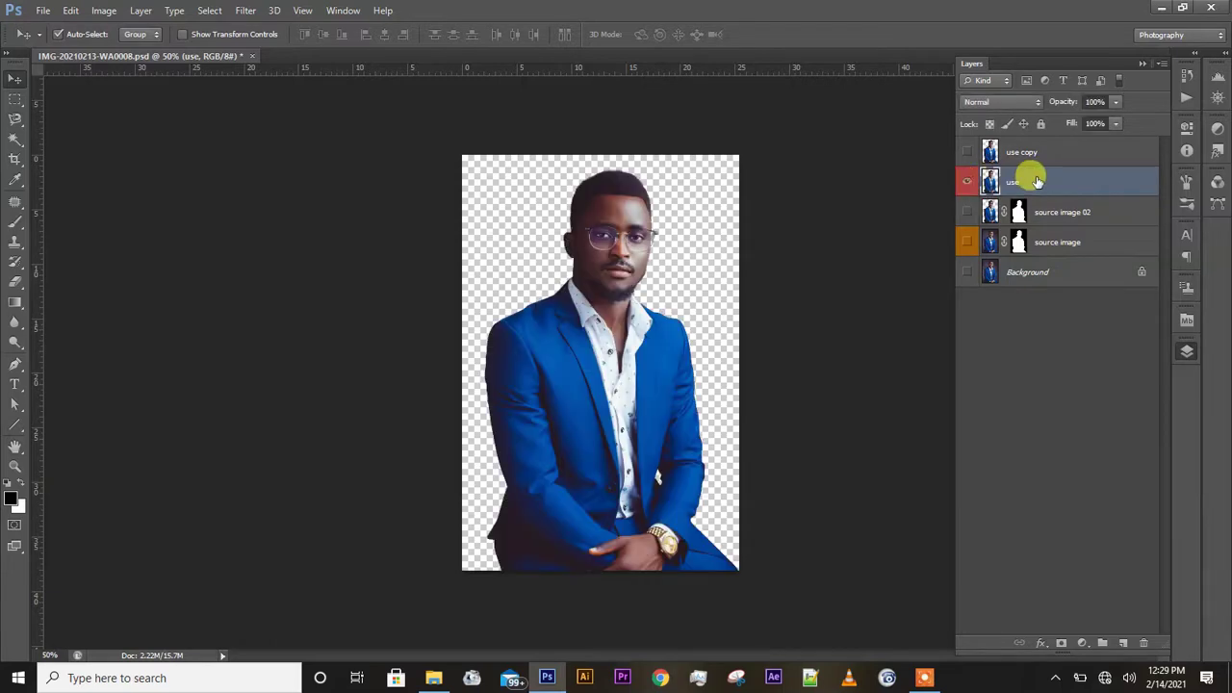
left_click(967, 183)
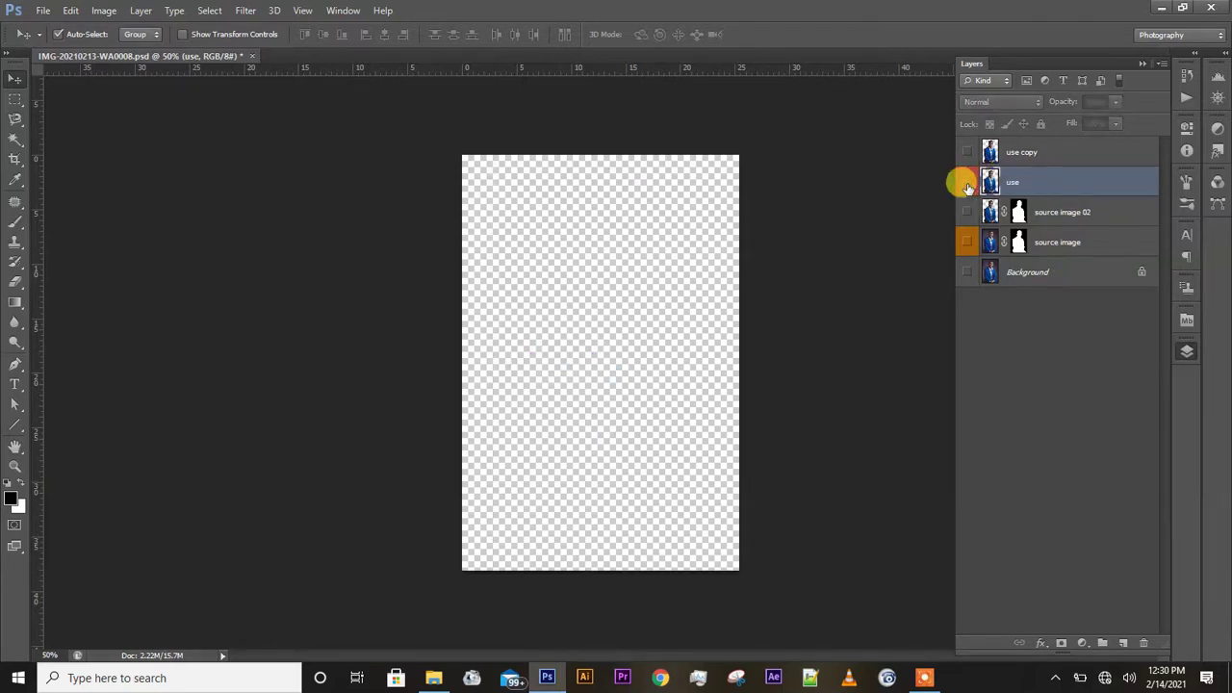
left_click(967, 152)
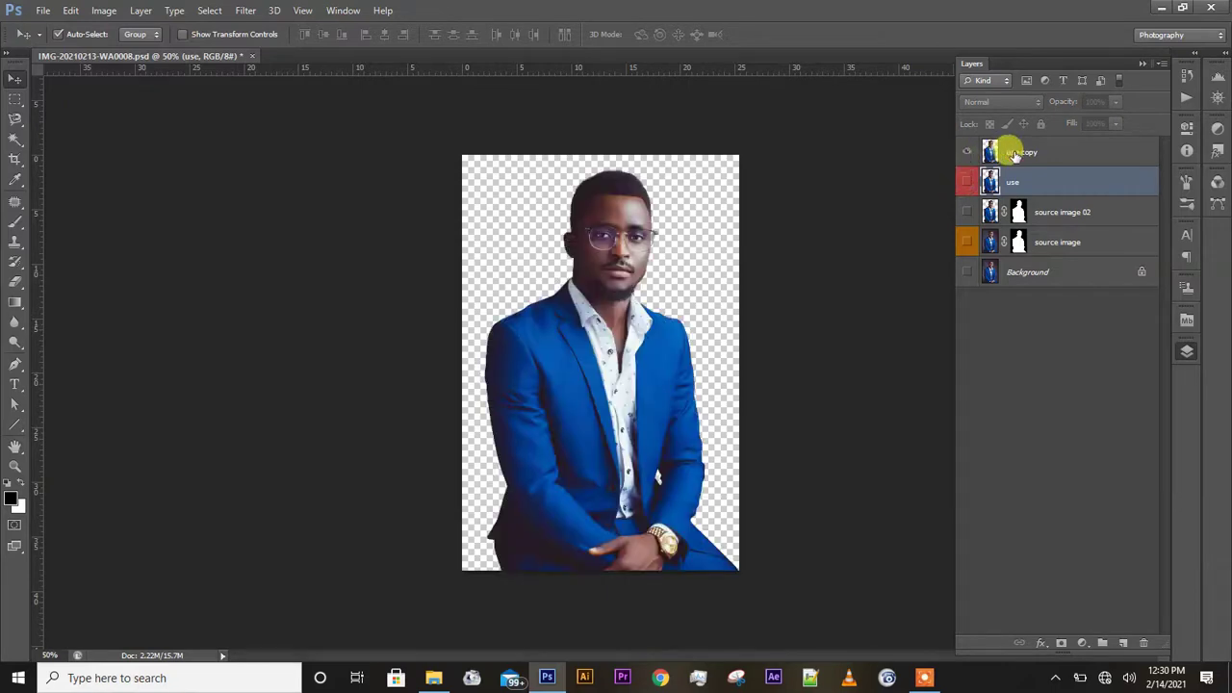
Rename the copied layer as "use 02".
left_click(1015, 154)
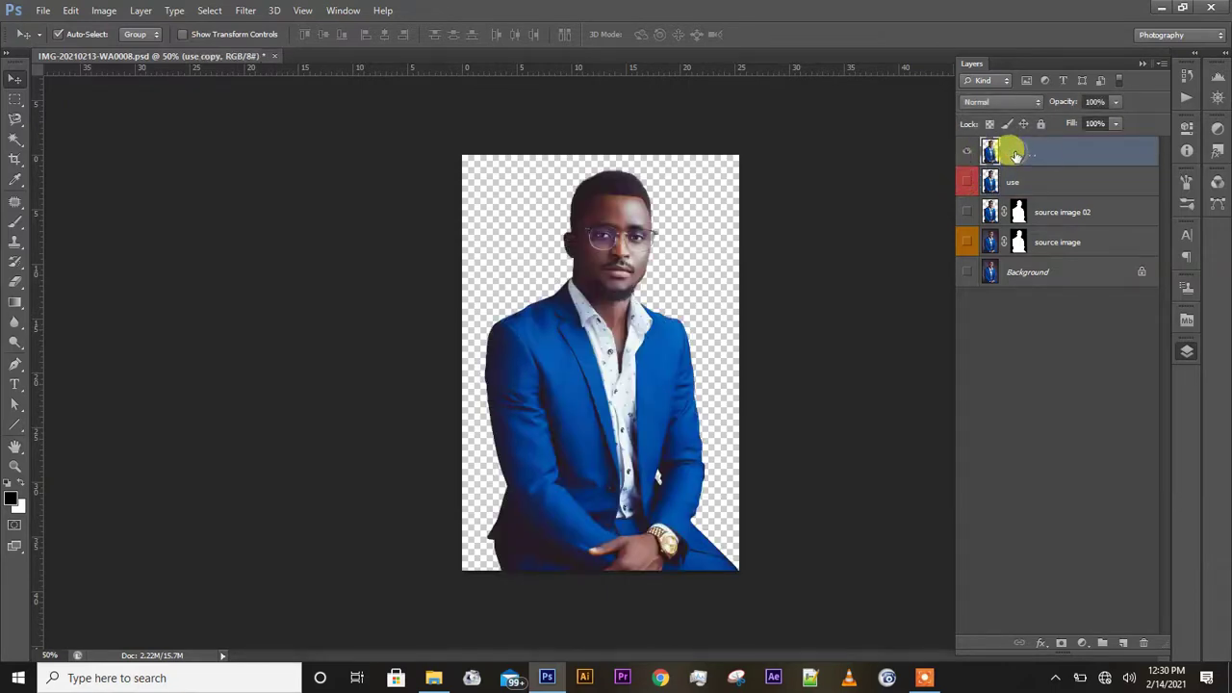
double_click(1016, 153)
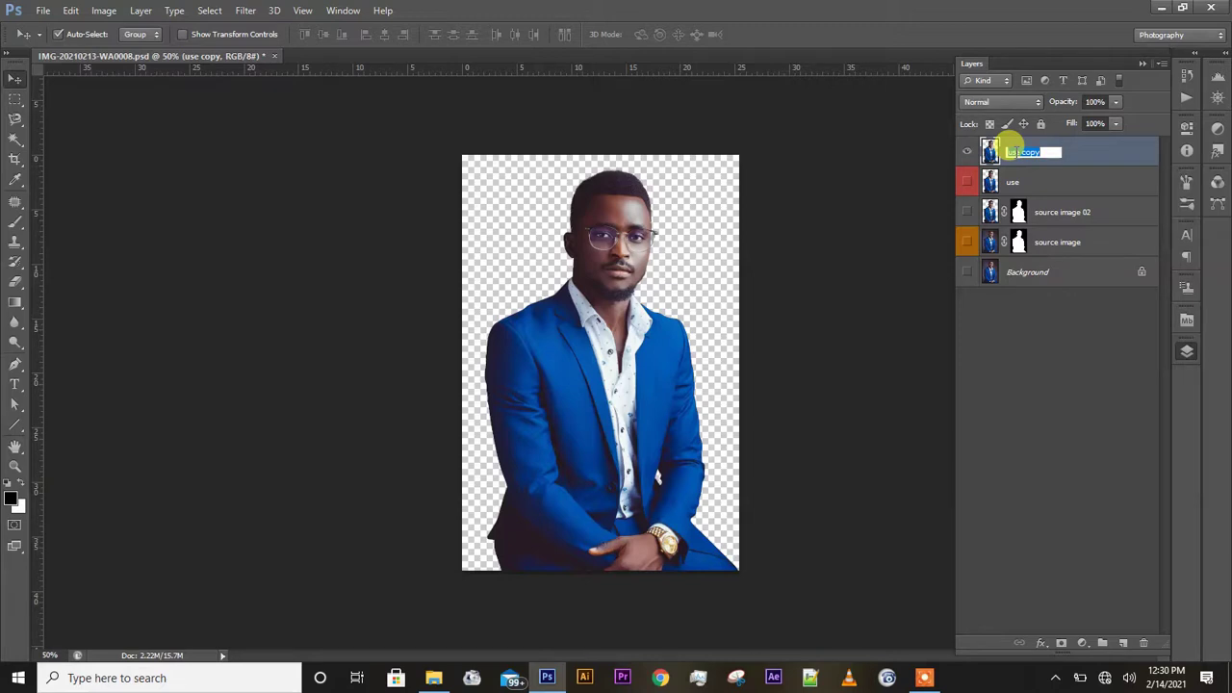
type("use 02")
key("Return")
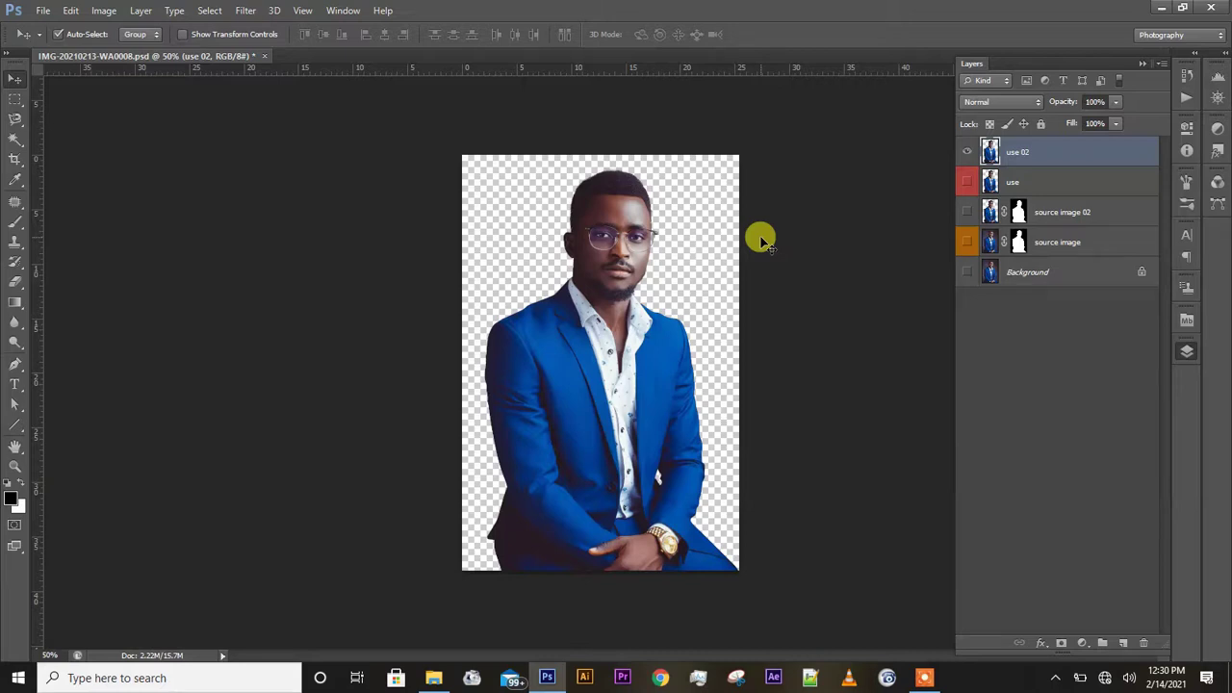
Examine the cut-out man's face and jacket up close.
key("ctrl+0")
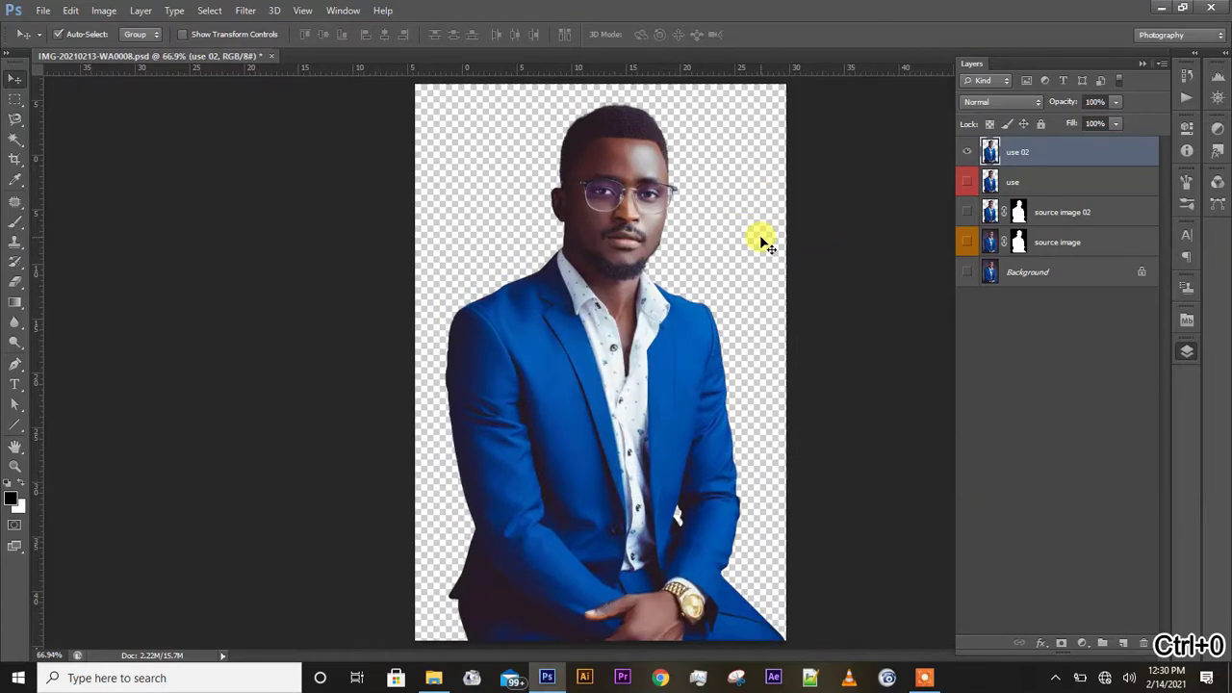
key("ctrl+plus")
key("ctrl+plus")
key("ctrl+plus")
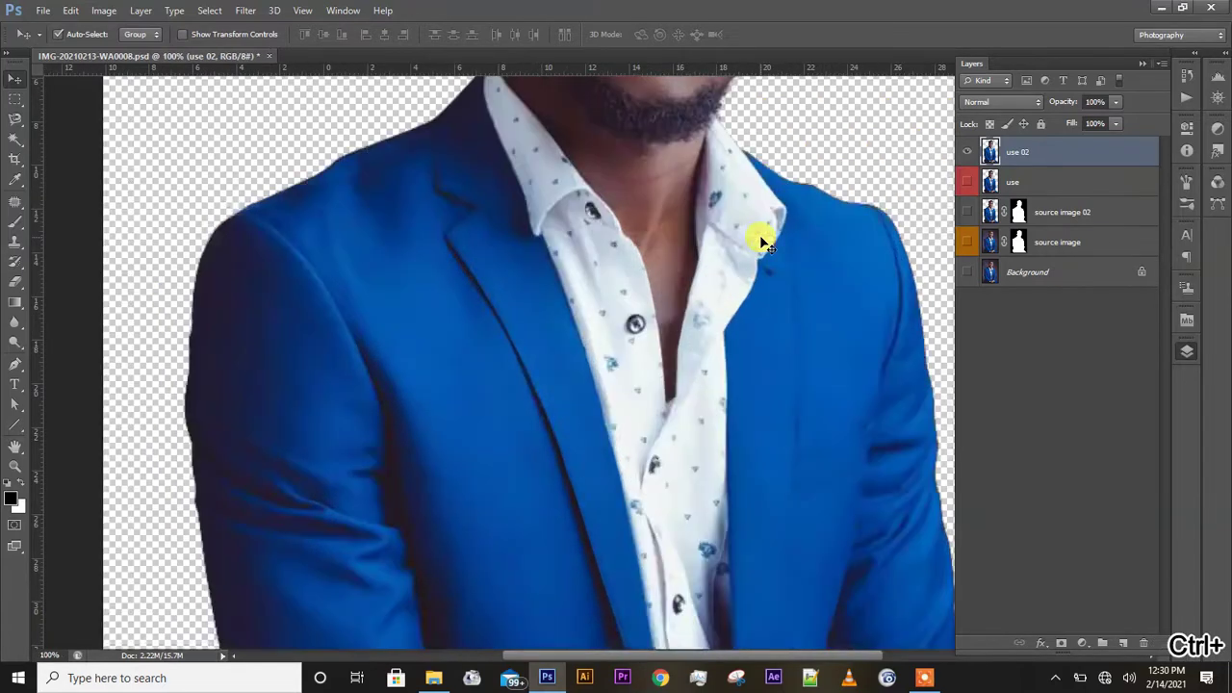
scroll(760, 241, "up", 10)
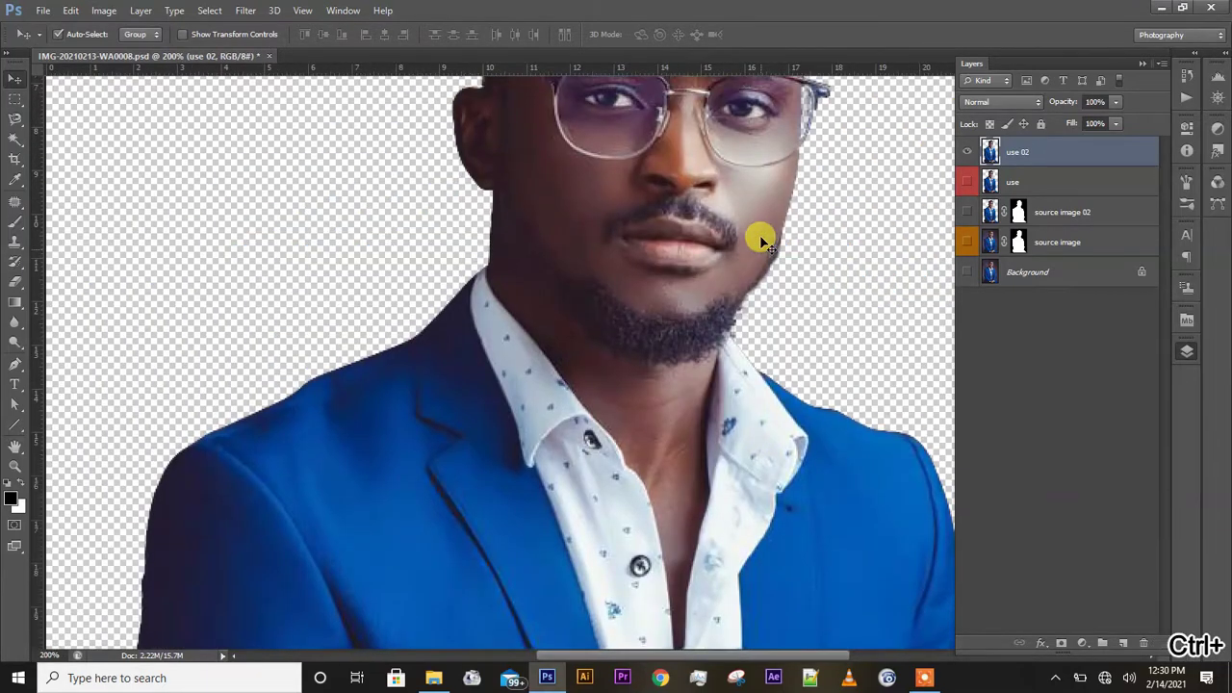
key("ctrl+minus")
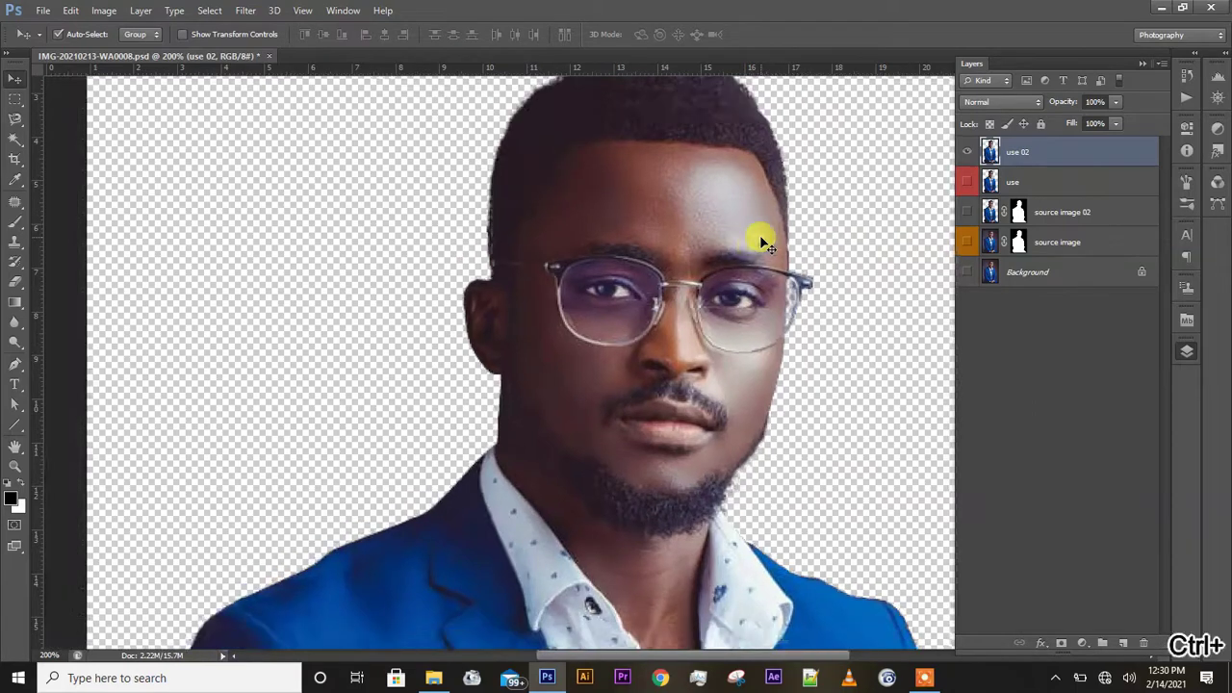
scroll(760, 241, "down", 3)
scroll(761, 241, "down", 1)
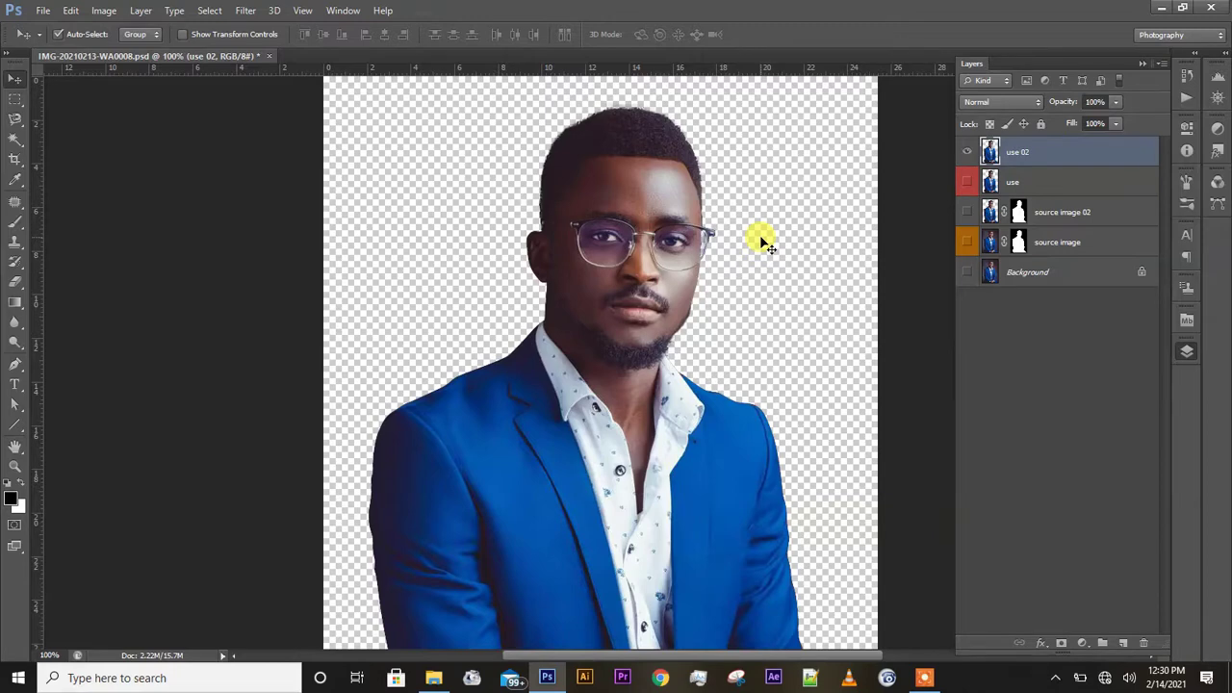
Try to stretch the "use 02" portrait horizontally to about 126% width with Free Transform, then undo the stretch.
key("ctrl+t")
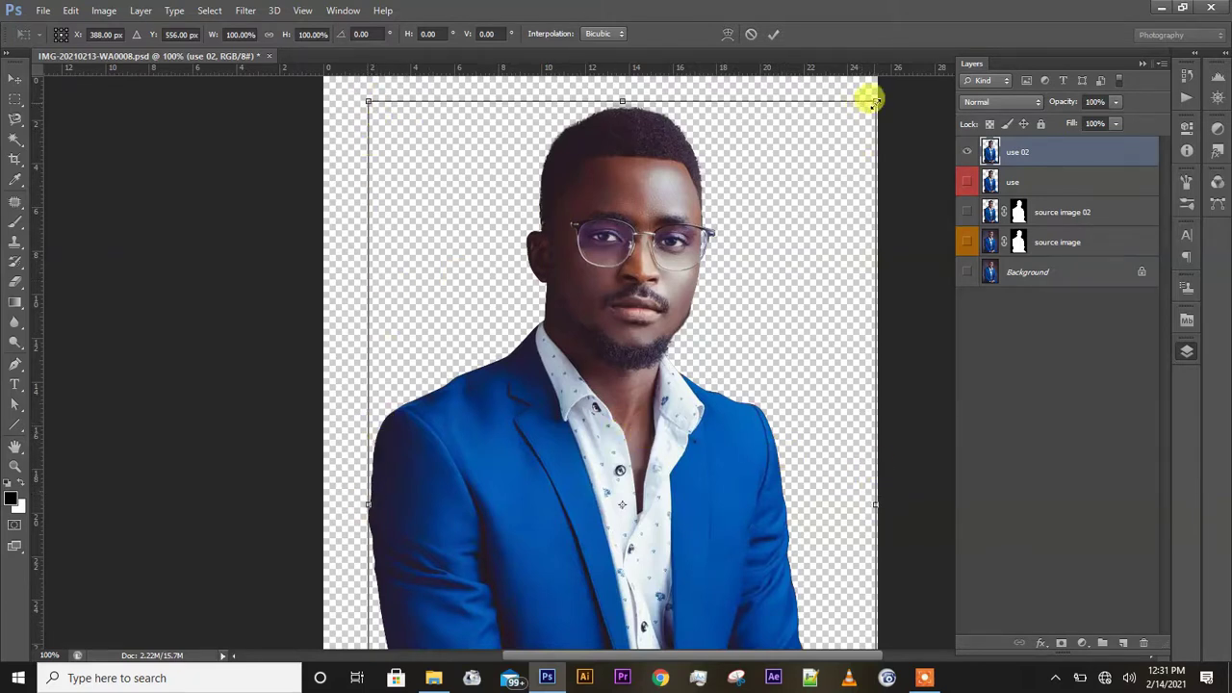
left_click(272, 35)
left_click_drag(368, 503, 238, 509)
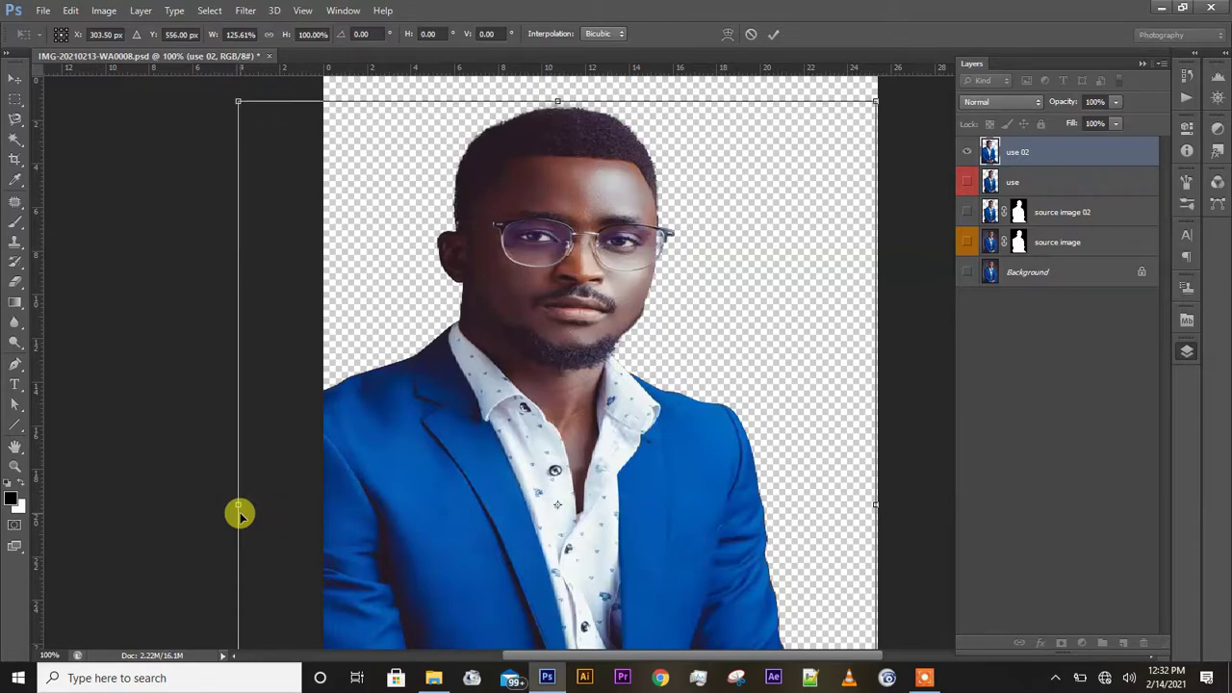
left_click(269, 35)
key("ctrl+z")
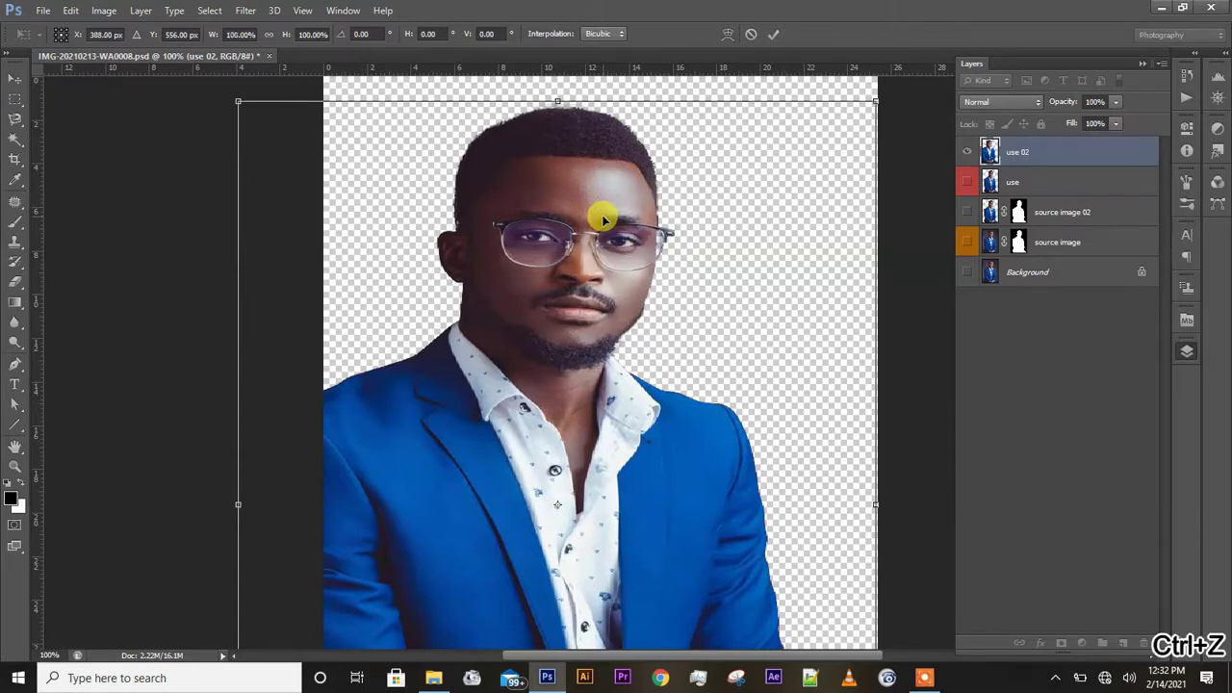
Try to scale the "use 02" portrait to 127% with width and height linked, then cancel the transform.
left_click(274, 39)
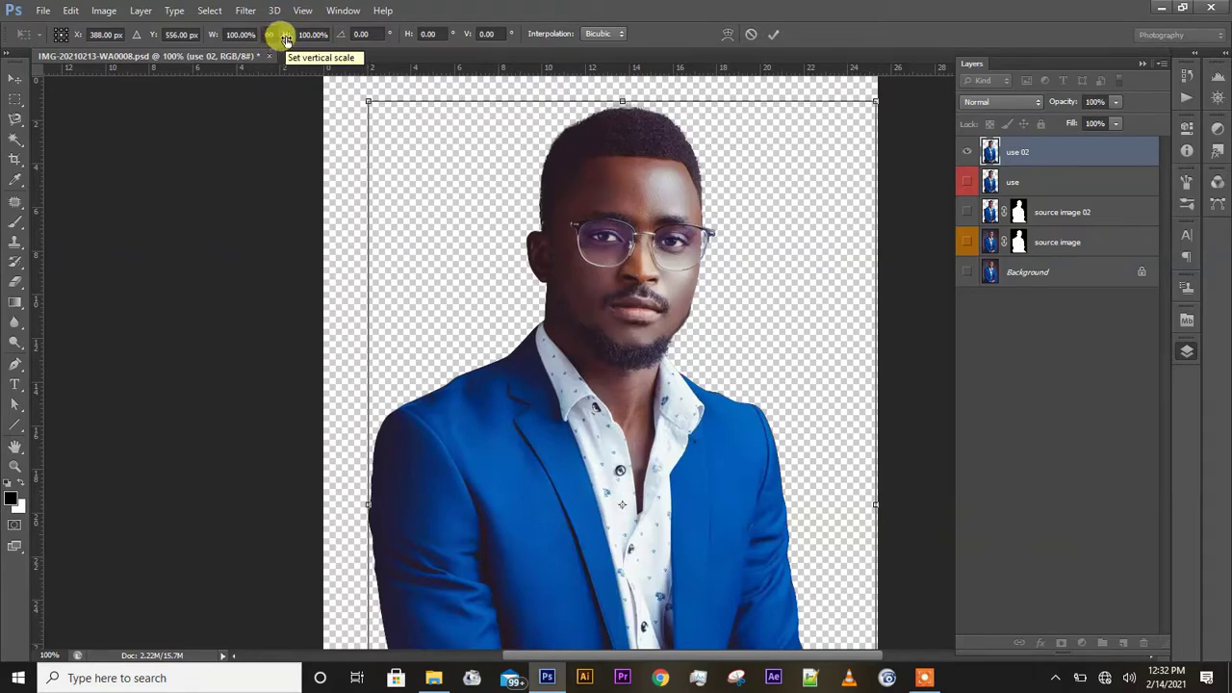
left_click_drag(286, 38, 307, 45)
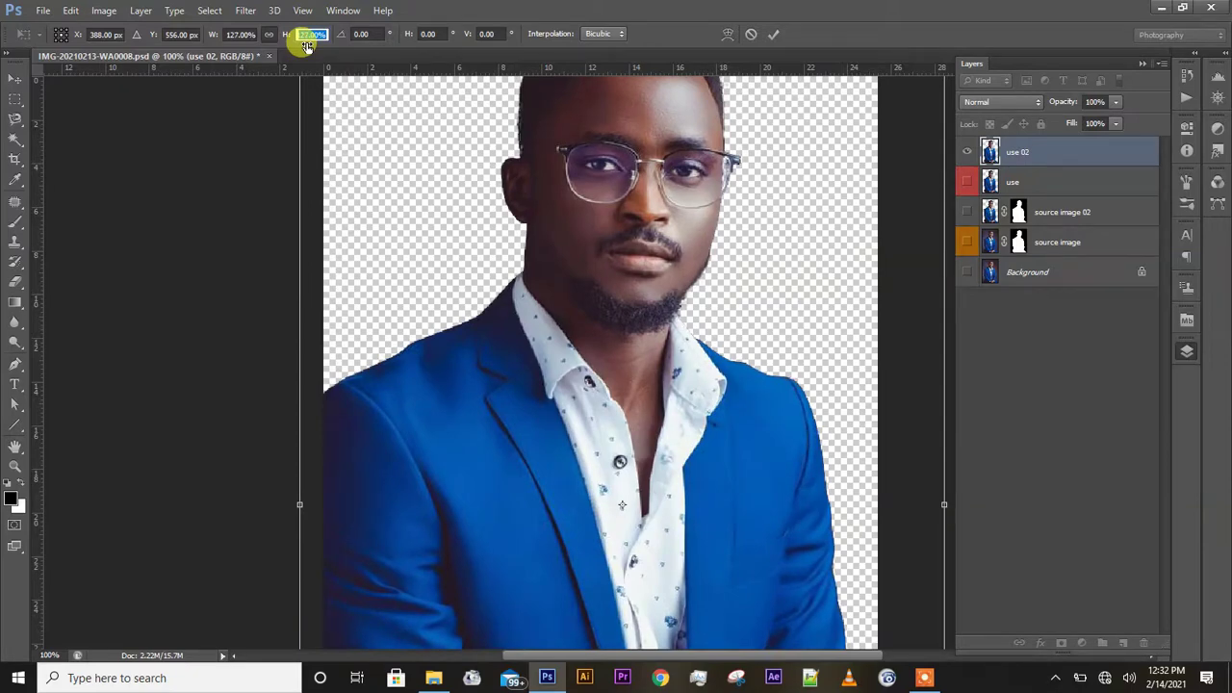
key("ctrl+z")
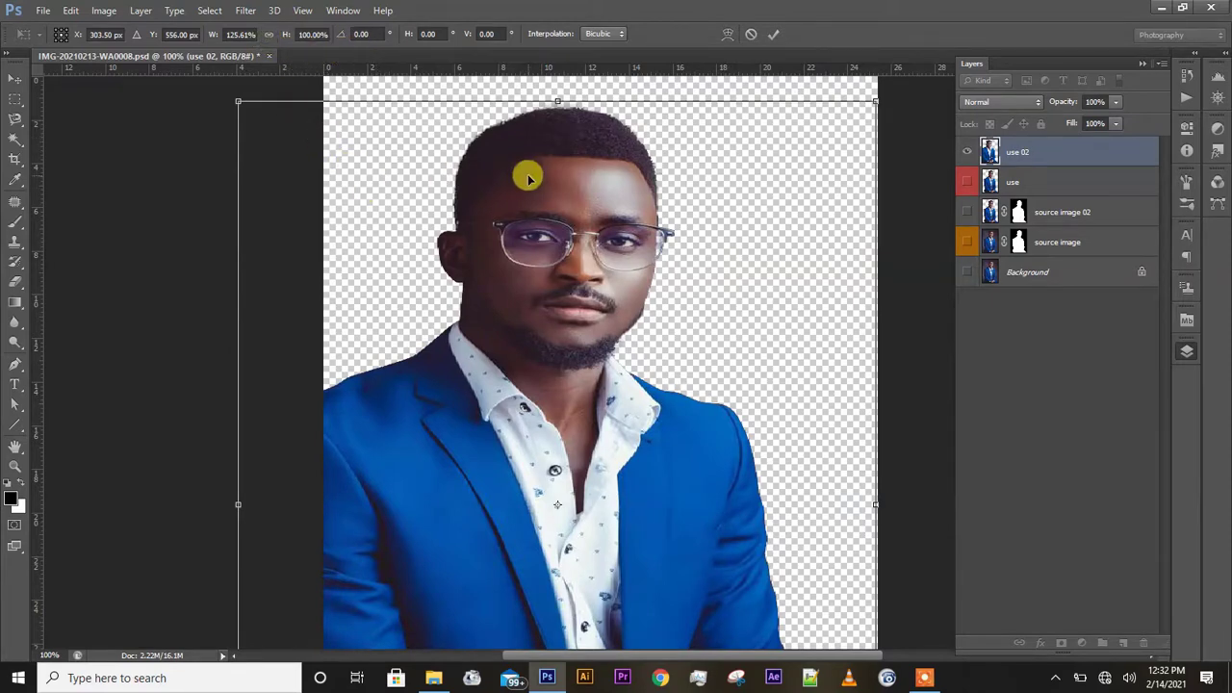
left_click(751, 37)
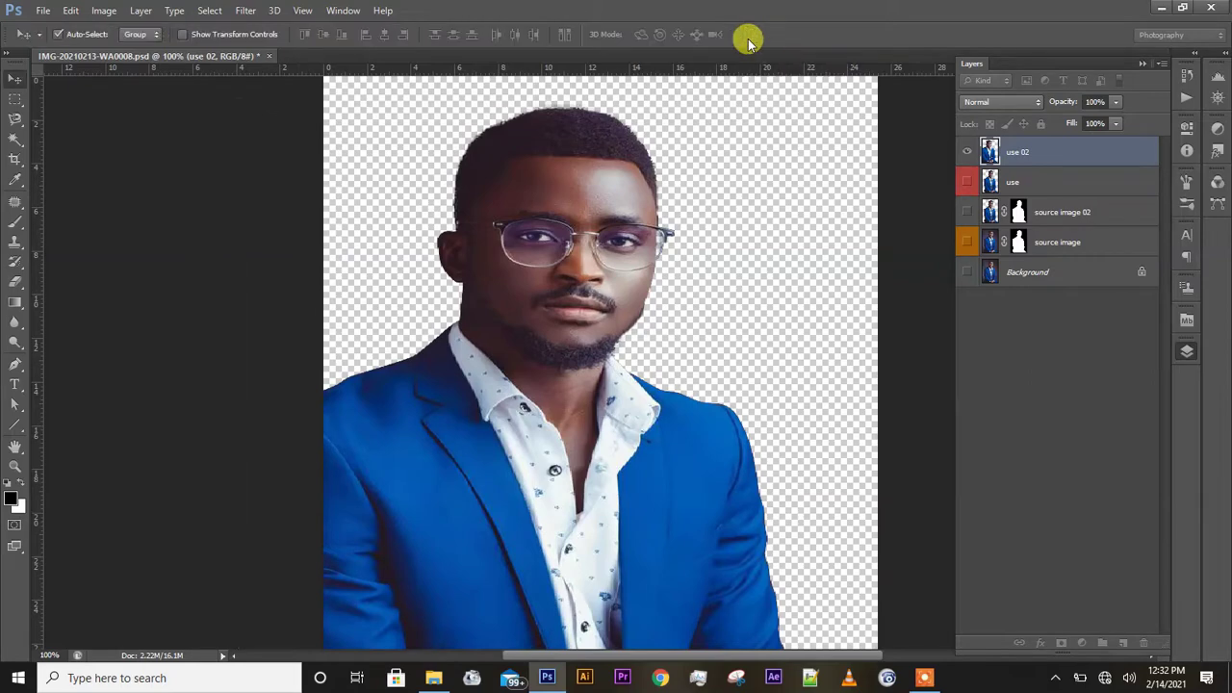
Try to narrow the "use 02" portrait to 67% width with its height unlinked, then cancel the transform.
key("ctrl+t")
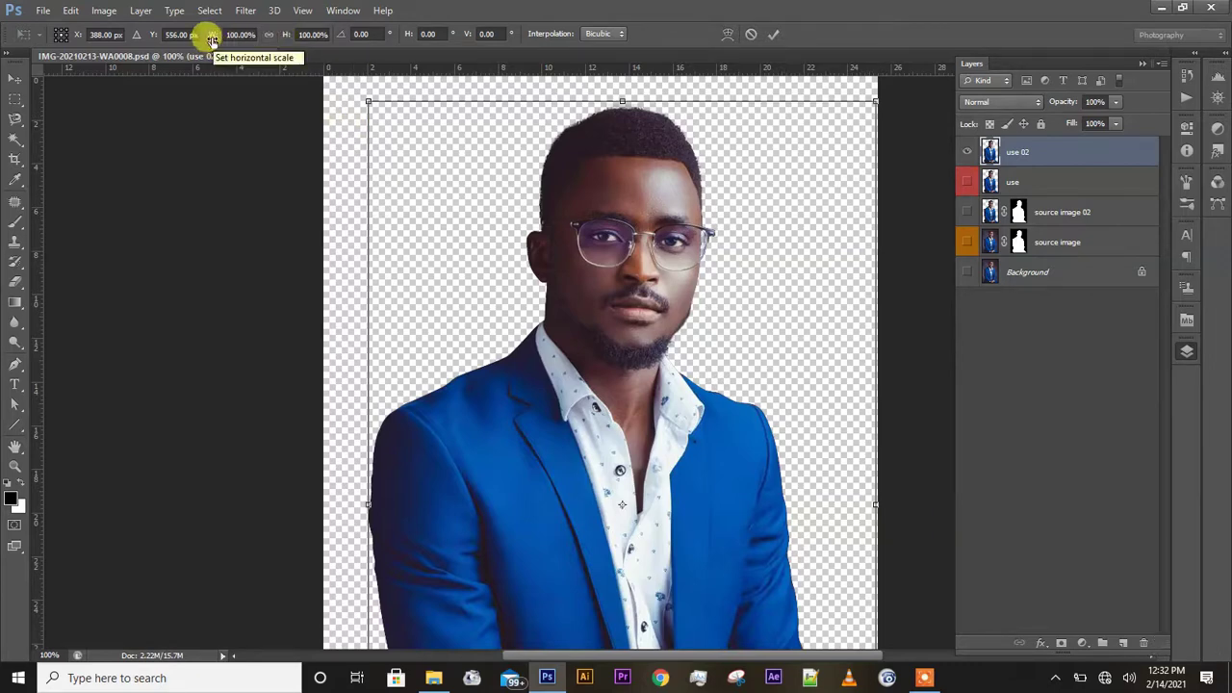
mouse_move(206, 35)
left_mouse_down()
mouse_move(171, 35)
mouse_move(242, 36)
mouse_move(185, 43)
left_mouse_up()
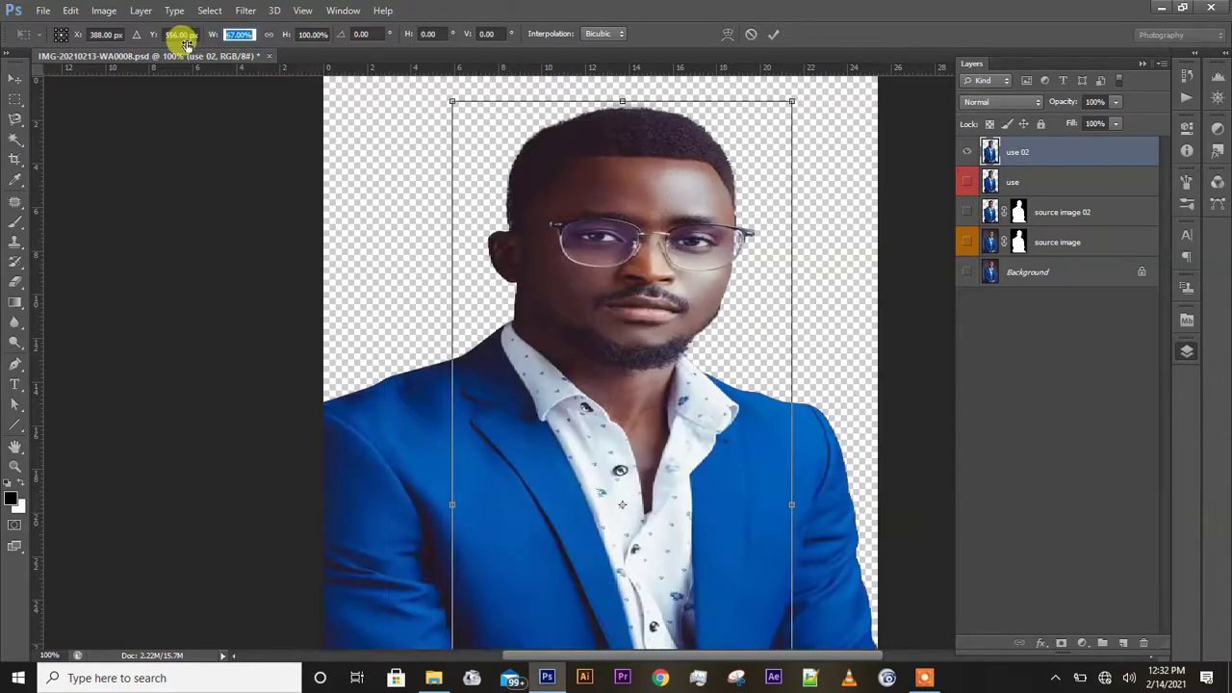
left_click(749, 35)
Try to scale the "use 02" portrait again with width and height linked, then cancel the transform.
key("ctrl+t")
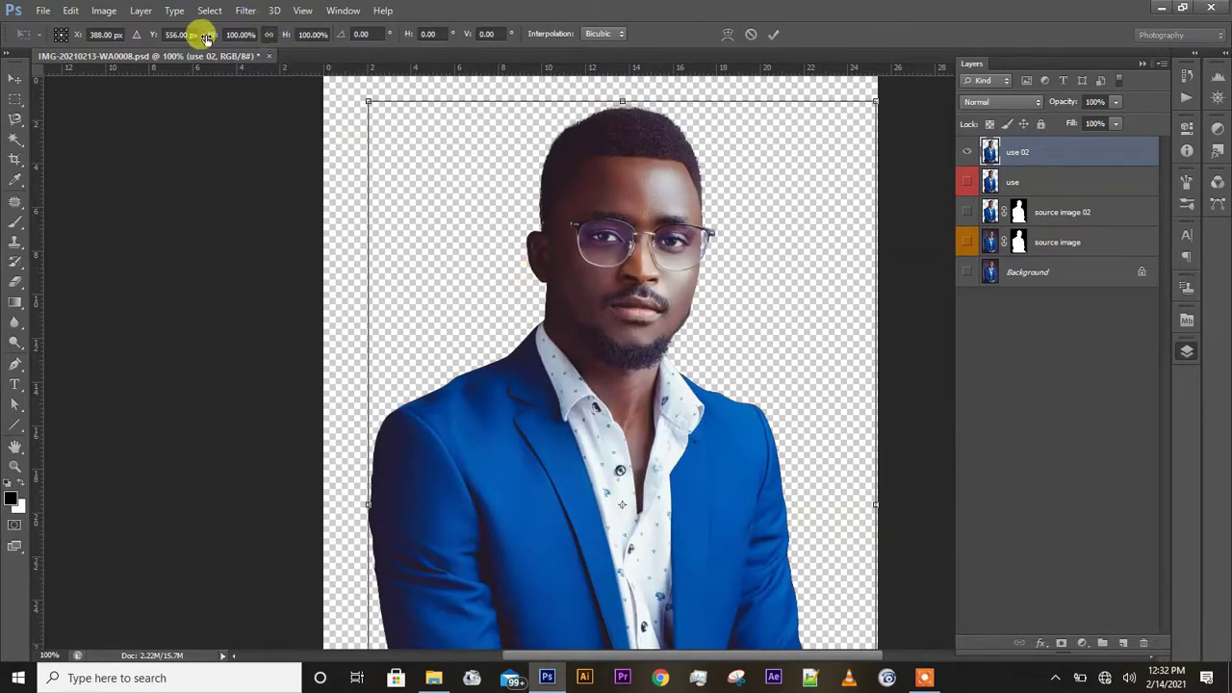
left_click_drag(203, 35, 215, 60)
left_click(751, 34)
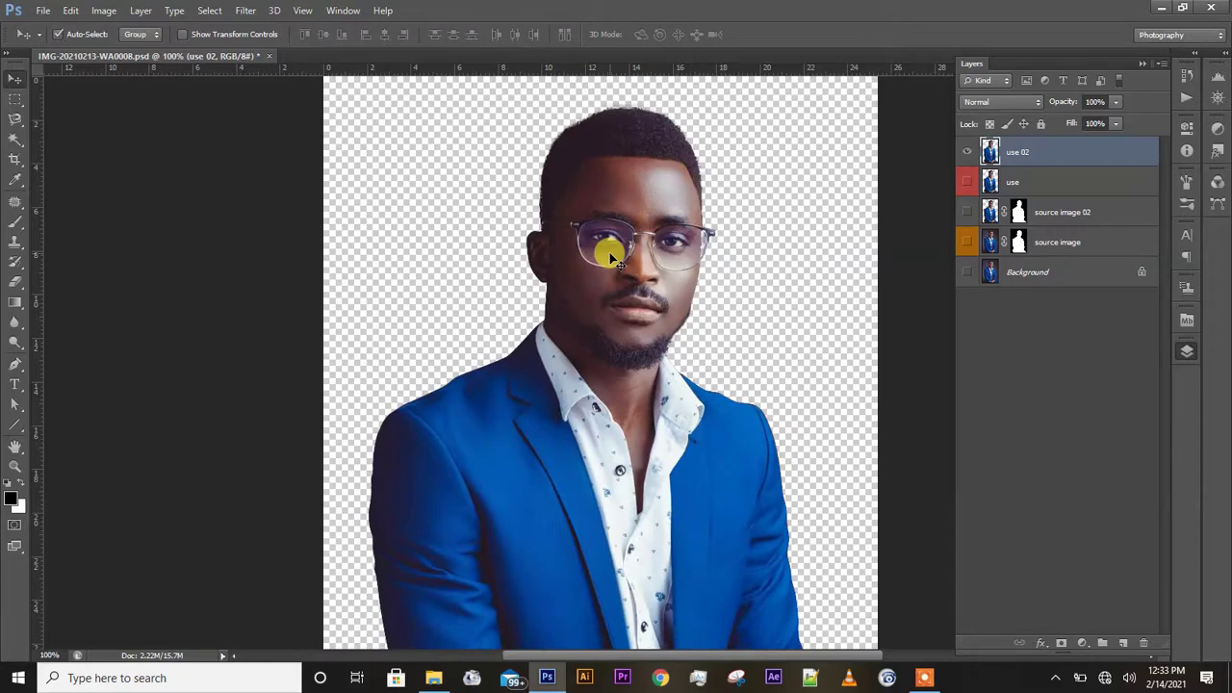
Enlarge the "use 02" portrait to 873% in Free Transform with width and height linked, and apply it.
key("ctrl+t")
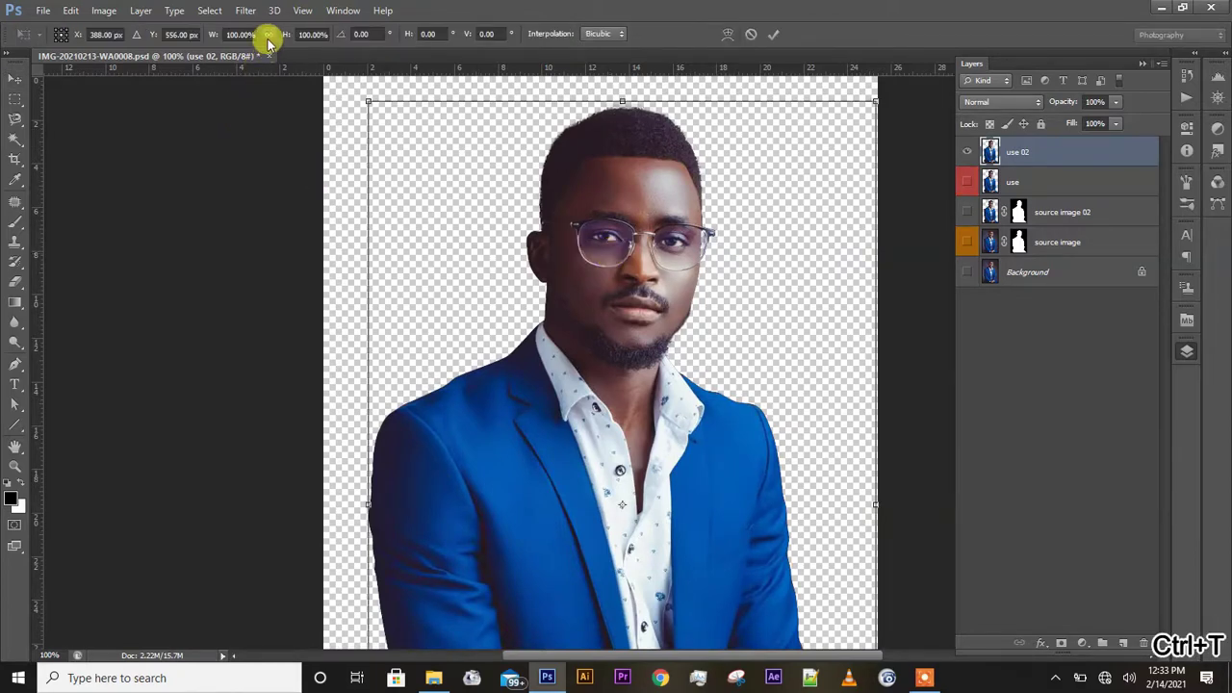
left_click(268, 37)
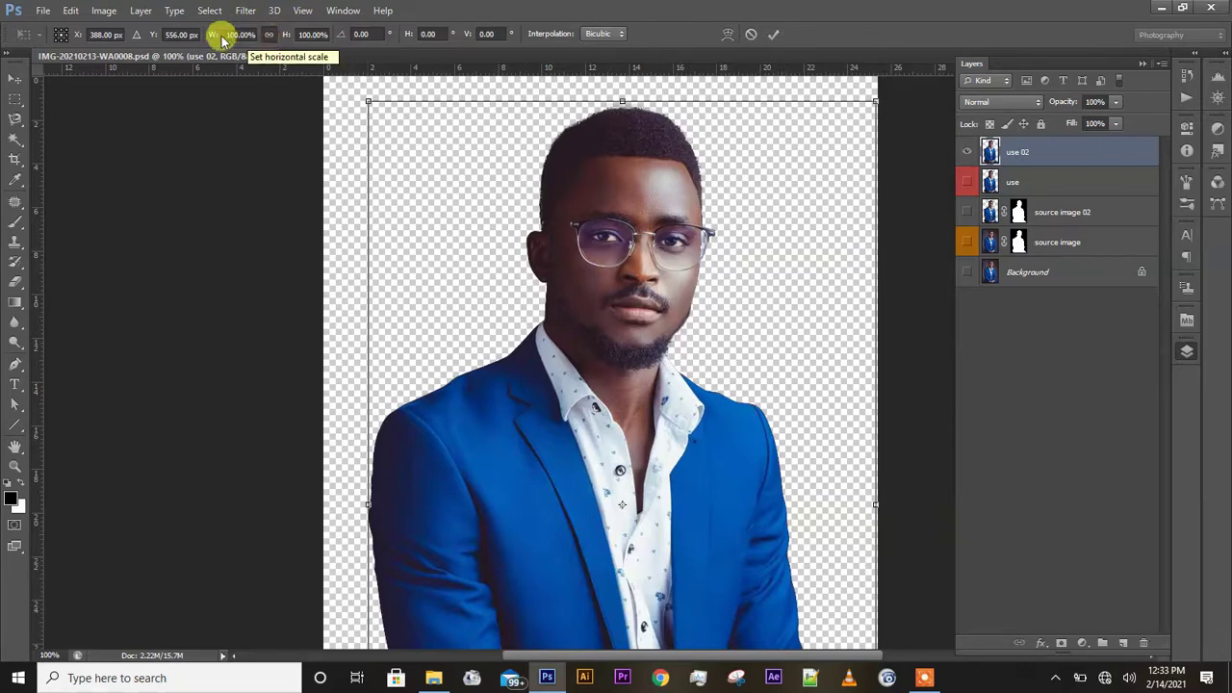
left_click_drag(214, 38, 806, 99)
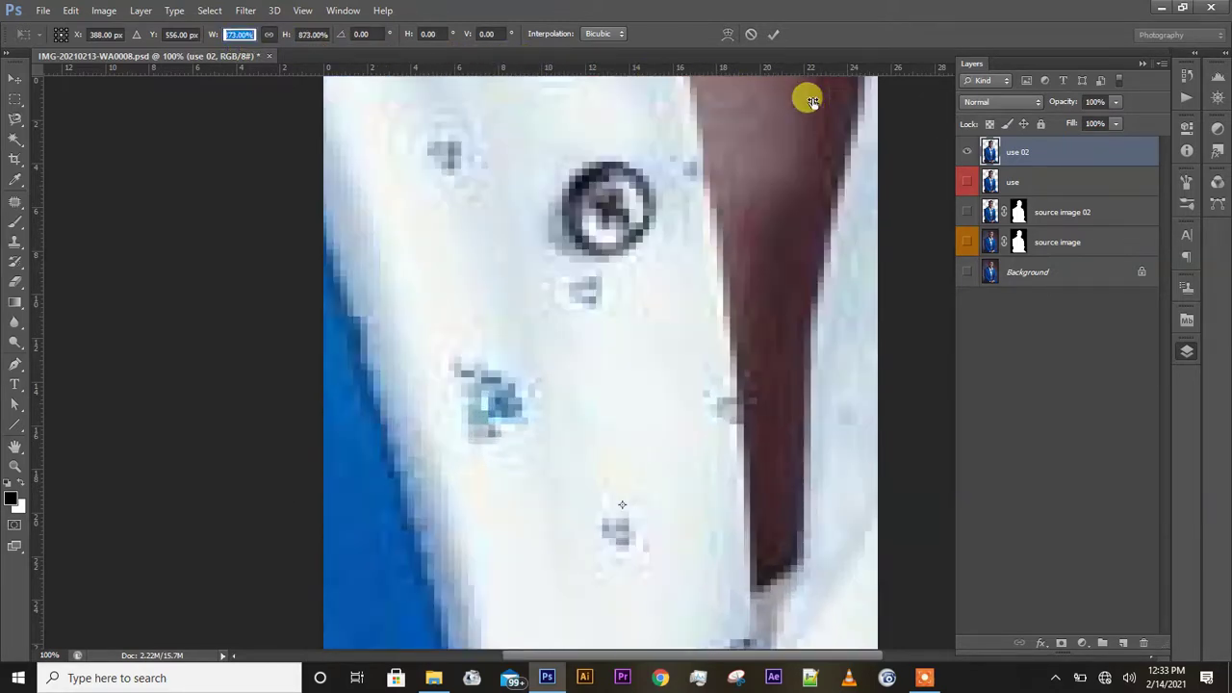
left_click(774, 34)
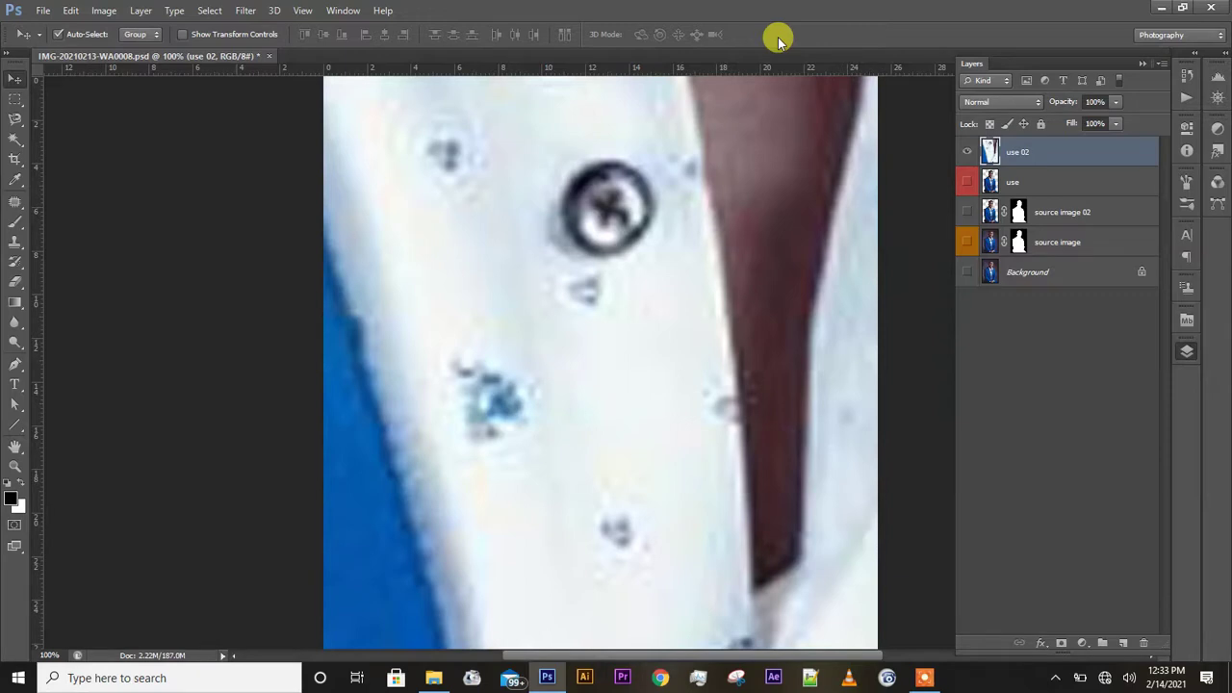
Scale the enlarged "use 02" portrait down to 4% with width and height linked, and apply the transform.
key("ctrl+t")
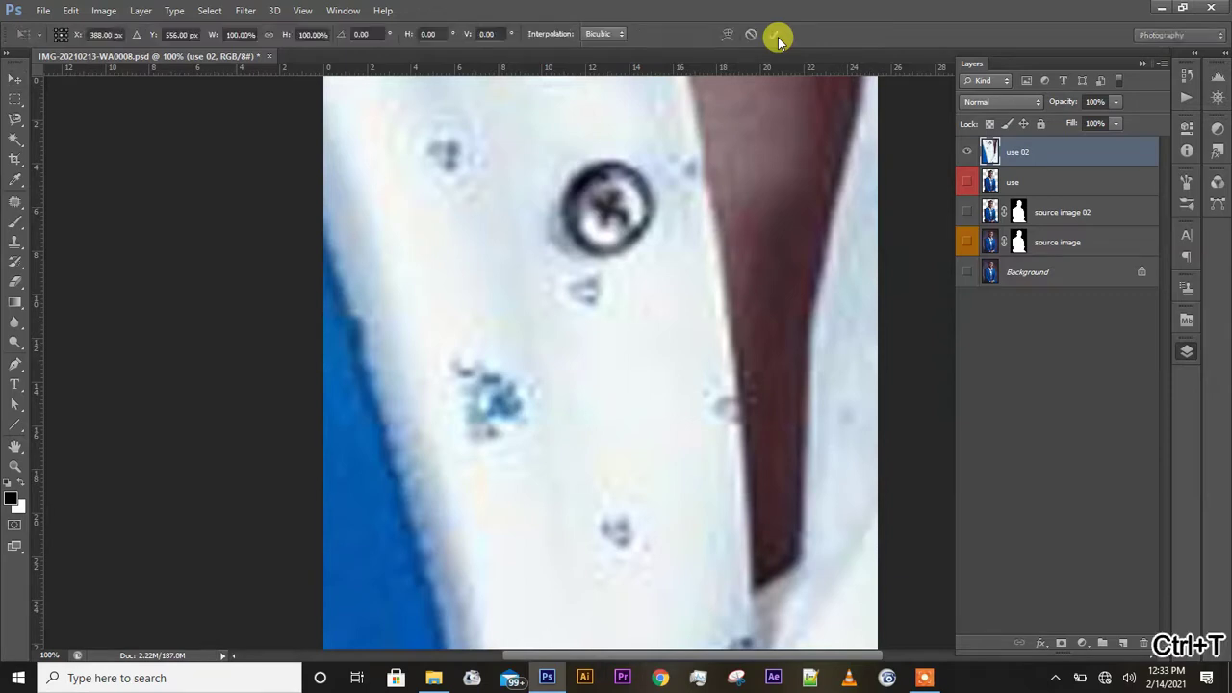
left_click(228, 35)
left_click_drag(229, 35, 145, 42)
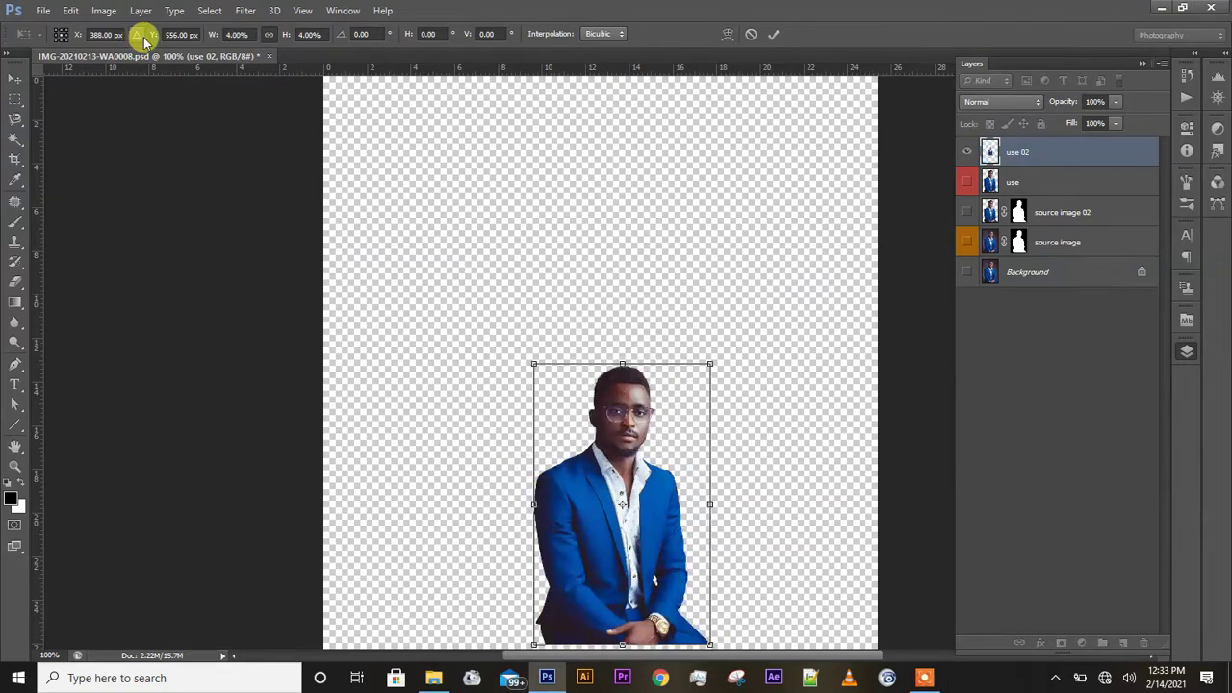
left_click(772, 38)
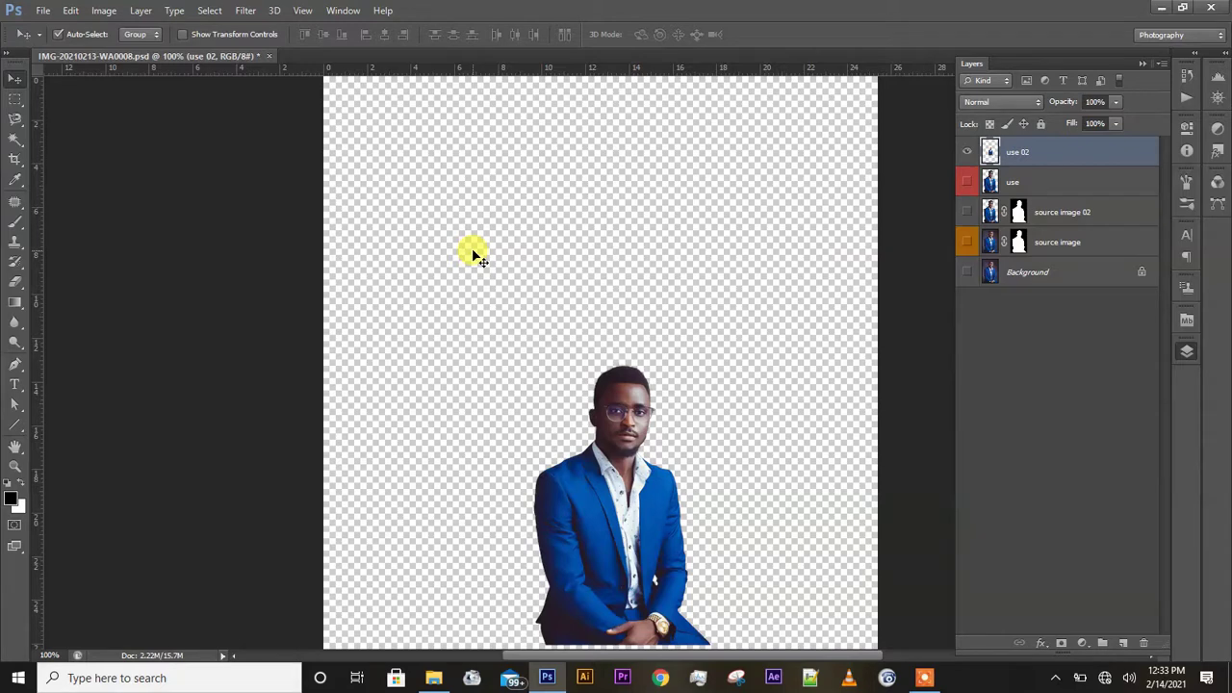
Enlarge the "use 02" portrait in Free Transform with width and height linked until it nearly fills the canvas width, and apply it.
key("ctrl+t")
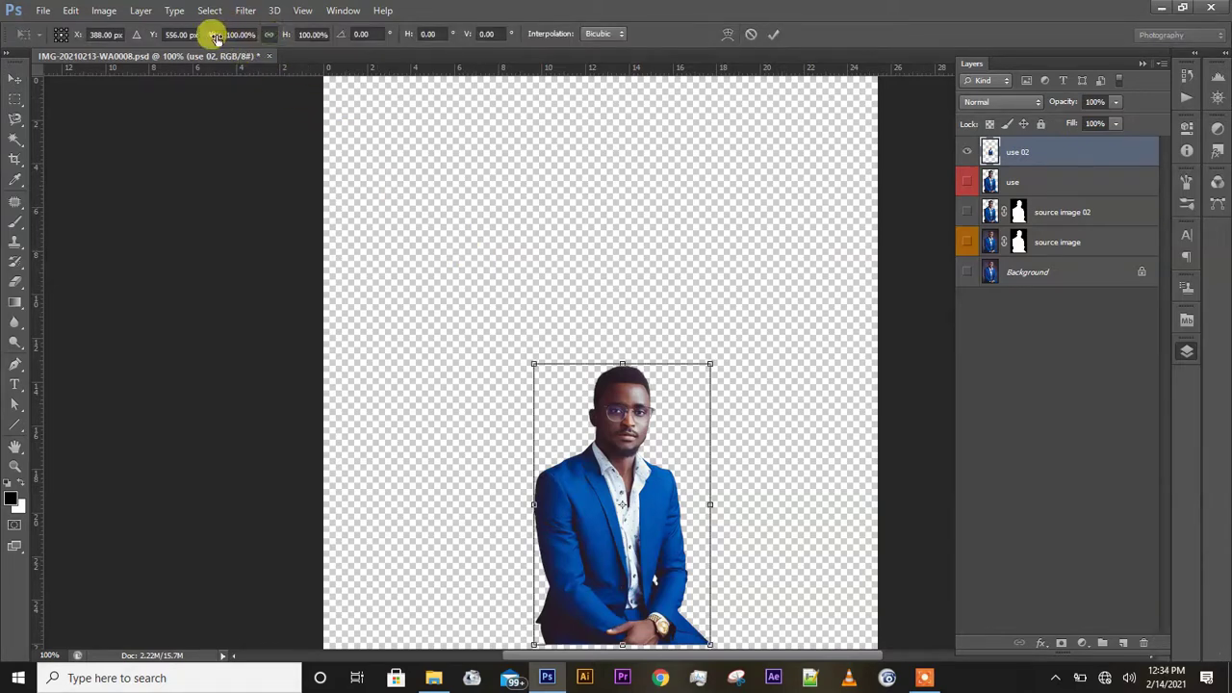
left_click_drag(215, 37, 353, 23)
key("Return")
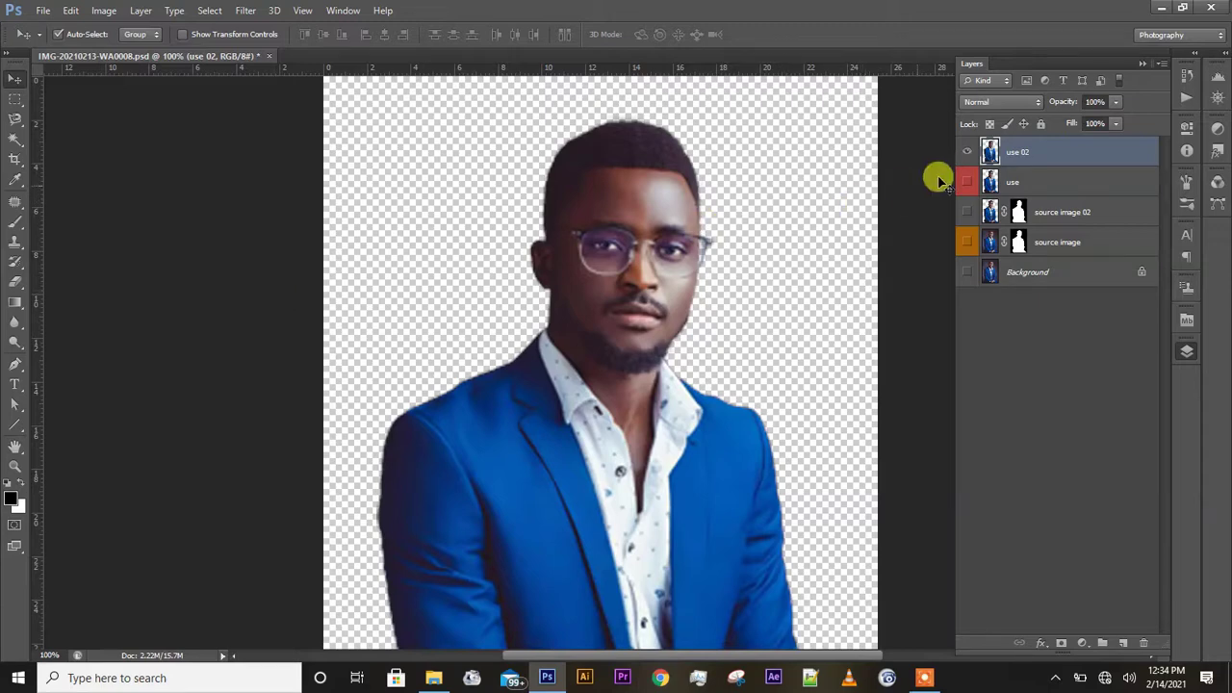
Show the "use" layer together with "use 02" and move the "use 02" portrait to the right for a side-by-side comparison.
left_click(967, 156)
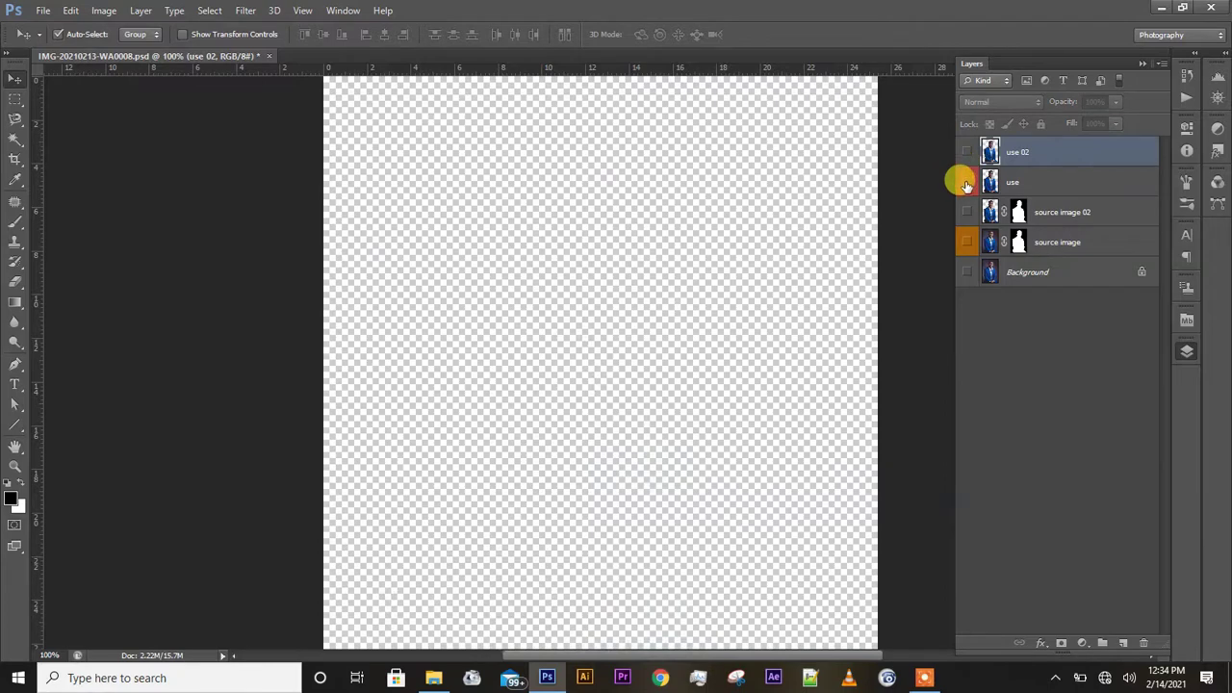
left_click(967, 183)
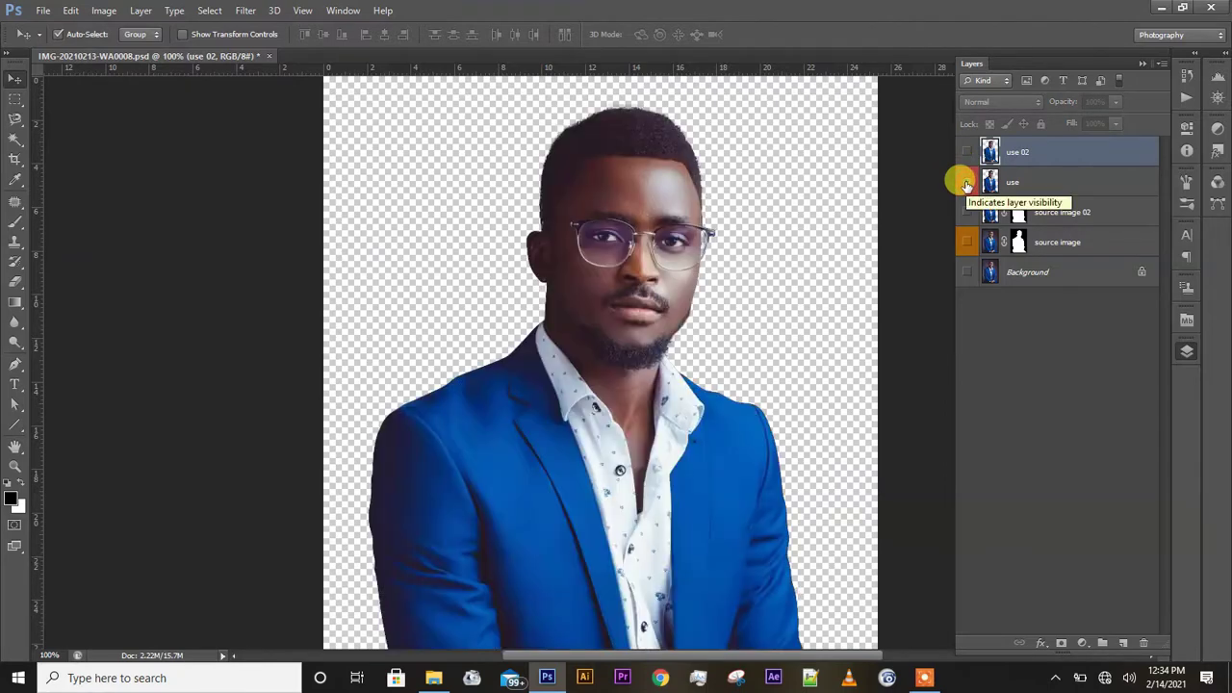
left_click(967, 152)
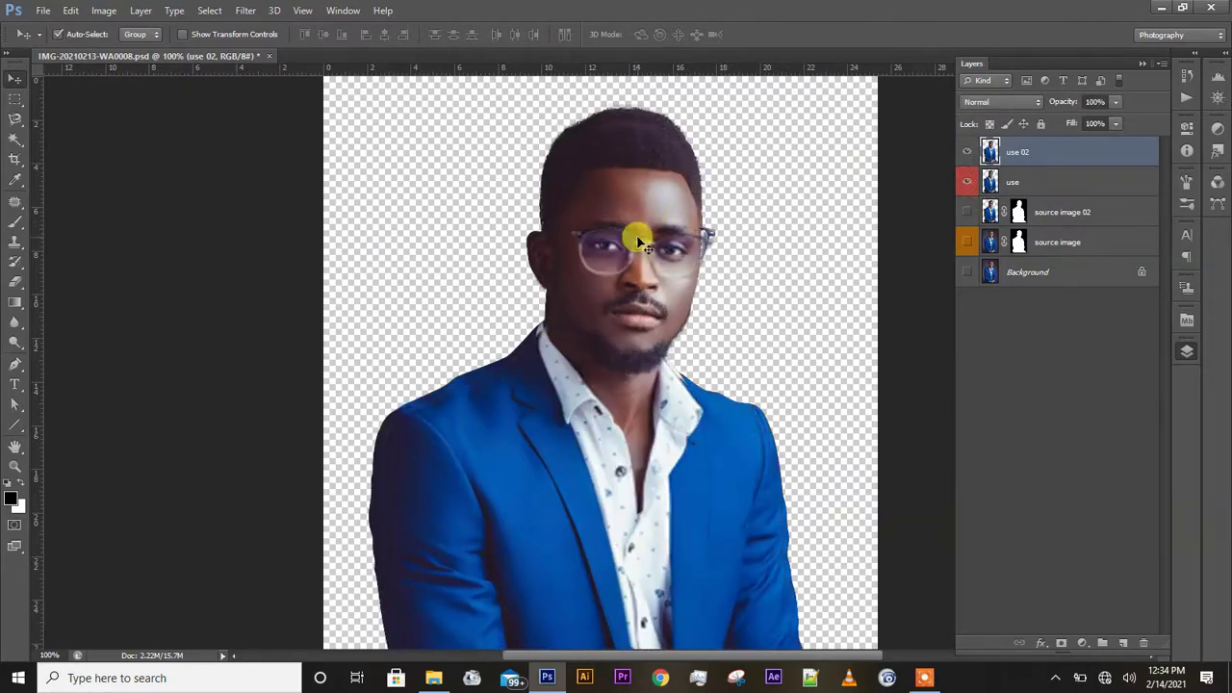
left_click_drag(638, 243, 792, 244)
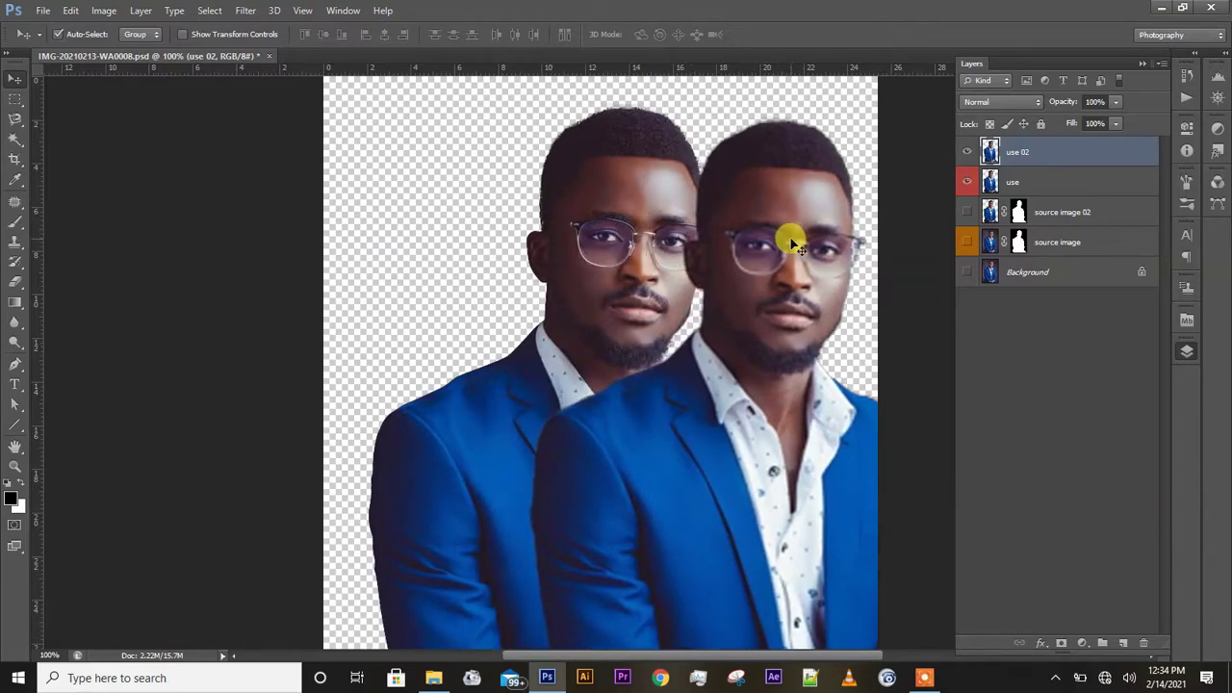
left_click(653, 220)
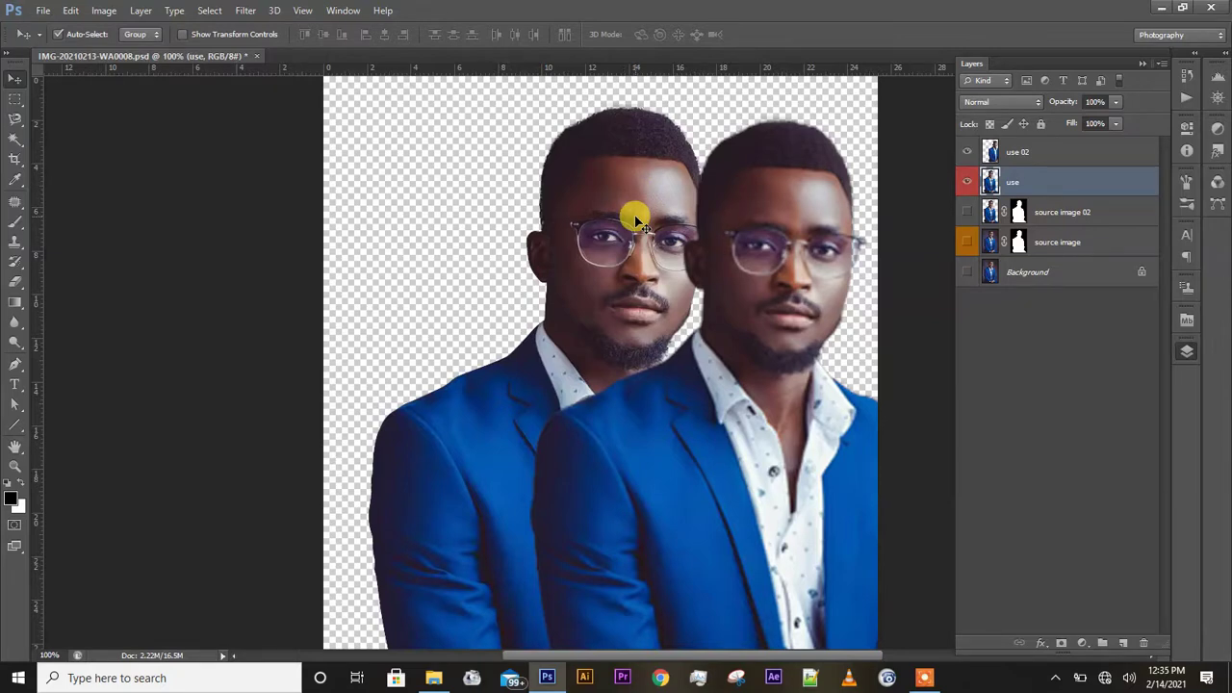
left_click(755, 206)
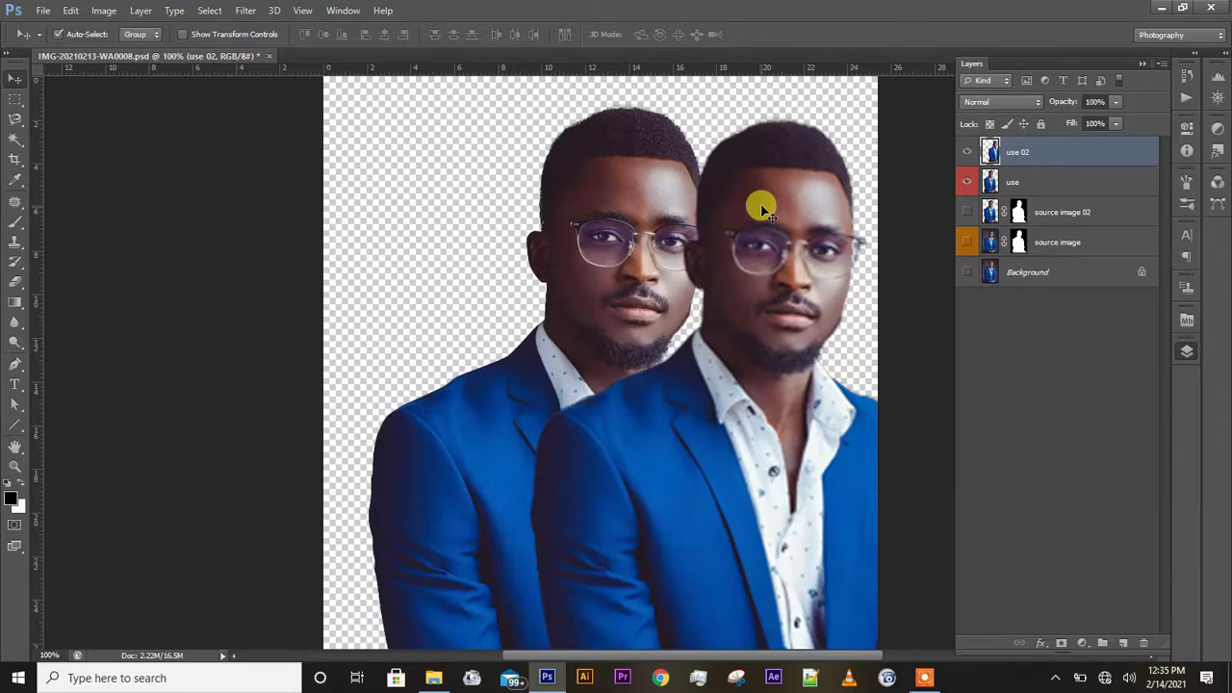
Duplicate the "use" layer, leaving only the copy visible, and convert the copy to a Smart Object.
left_click(968, 151)
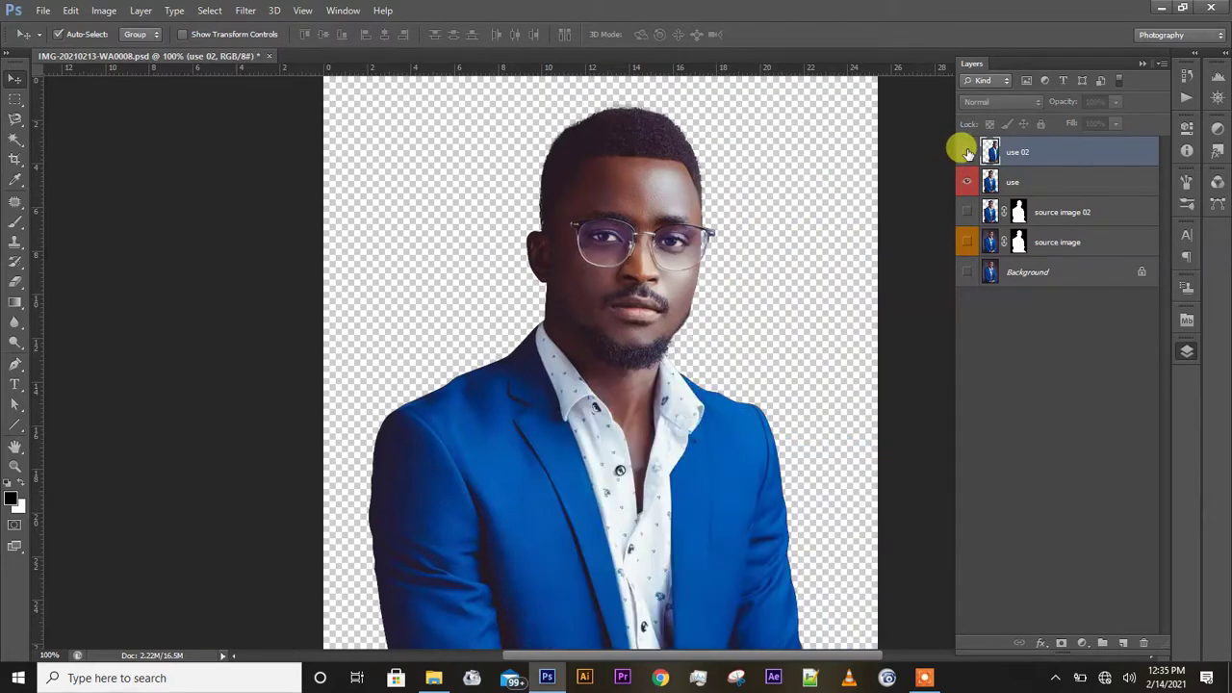
left_click(1031, 181)
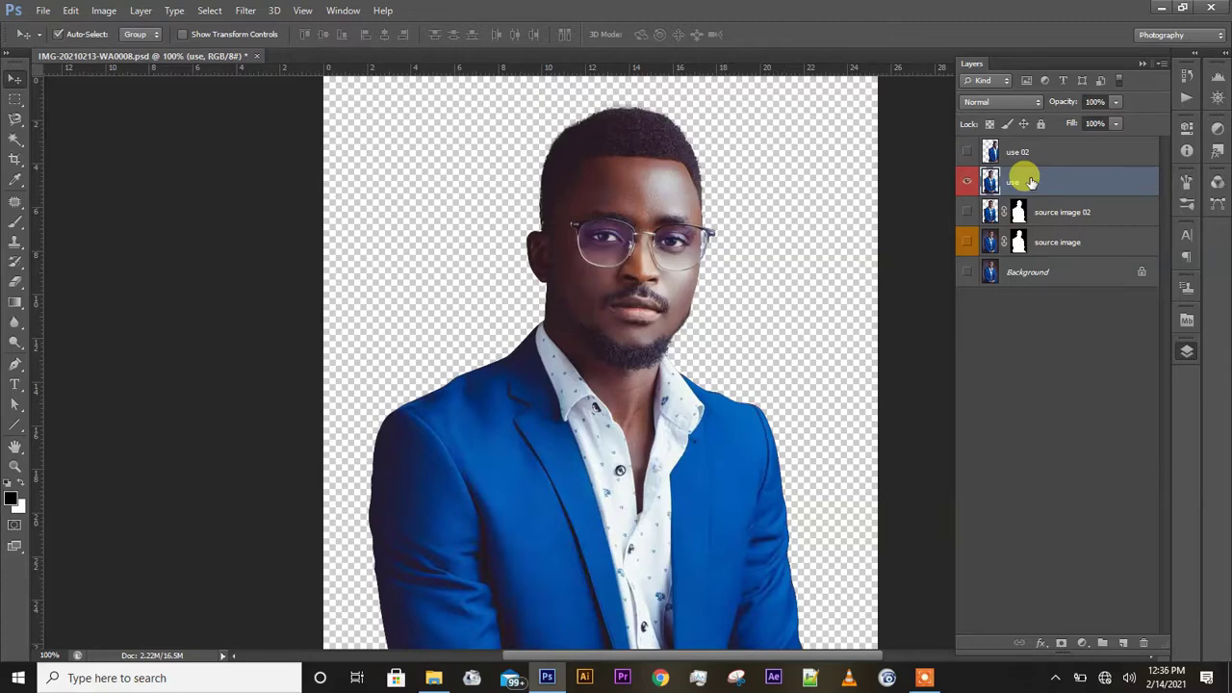
key("ctrl+j")
left_click(967, 212)
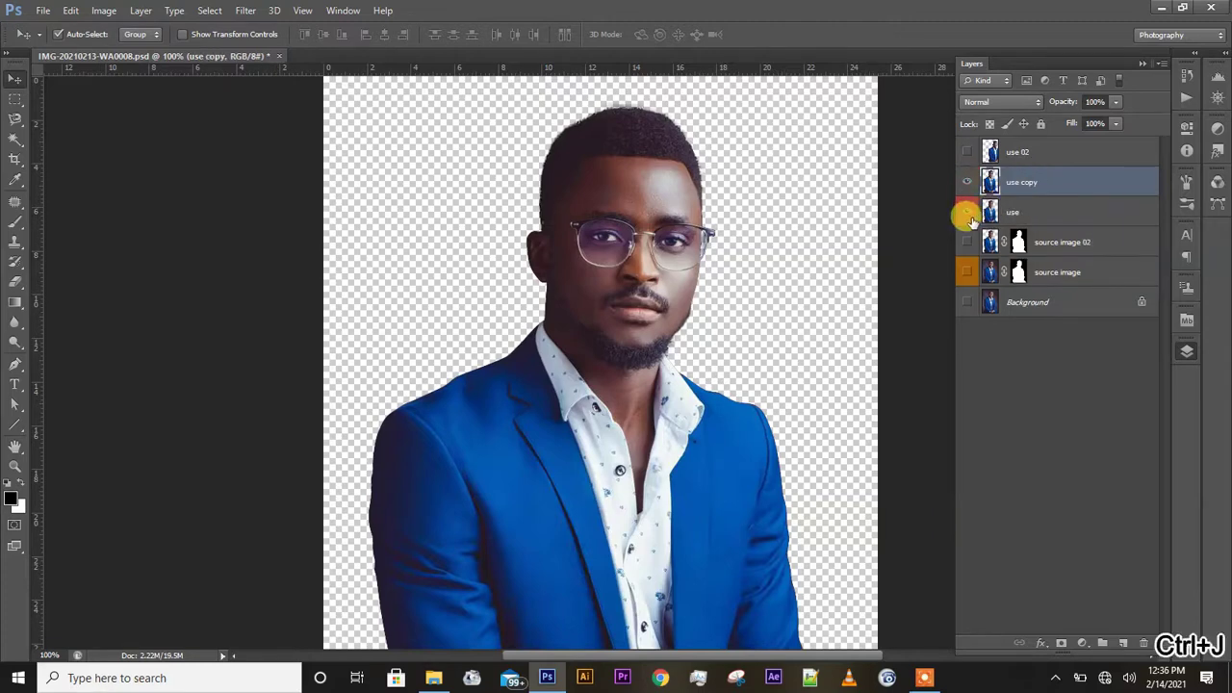
right_click(1032, 193)
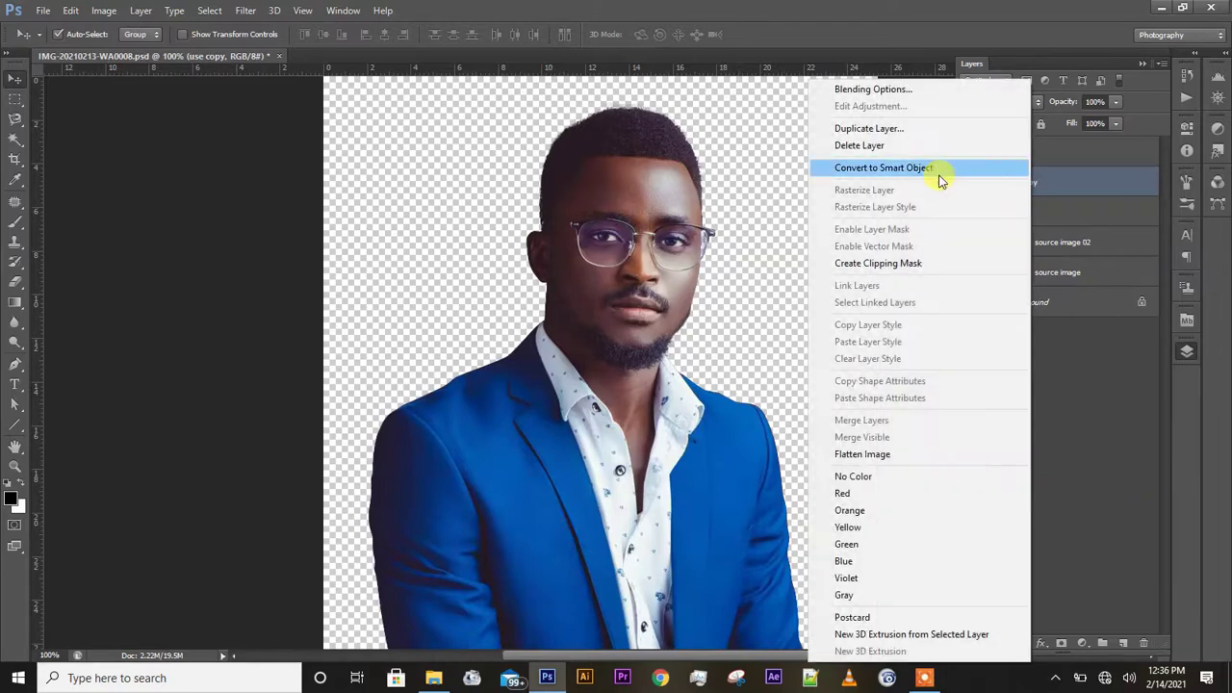
left_click(935, 170)
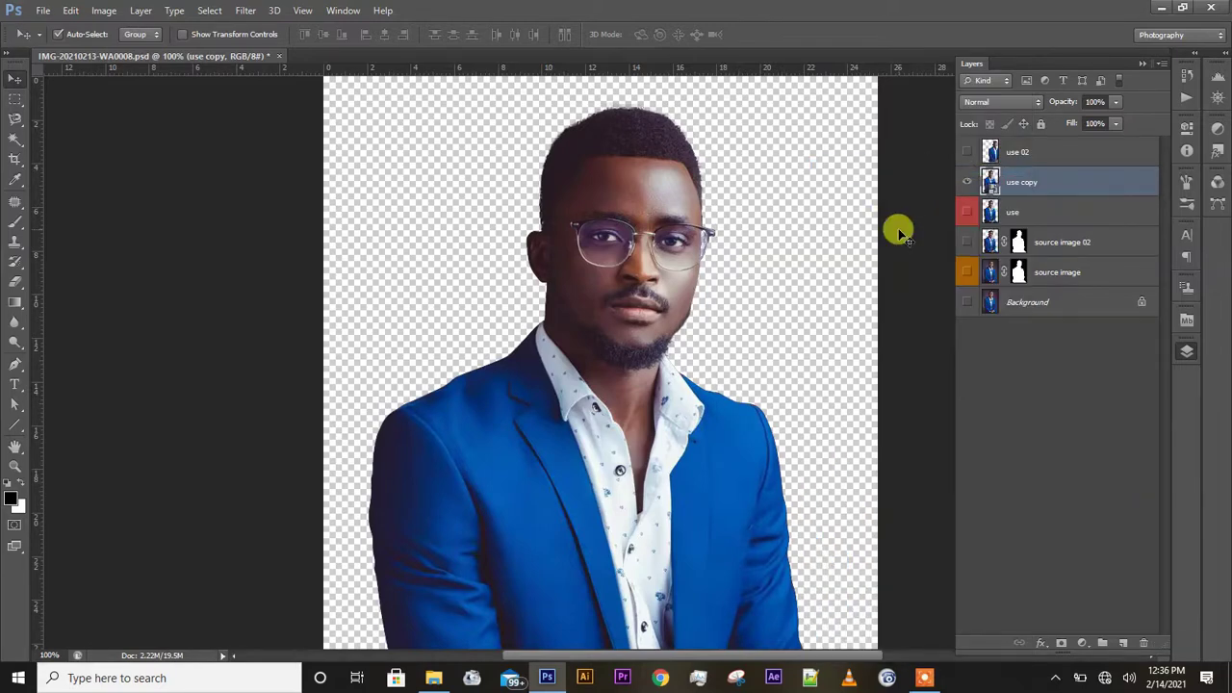
Enlarge the "use copy" Smart Object to 2000% in Free Transform with width and height linked, and apply it.
key("ctrl+t")
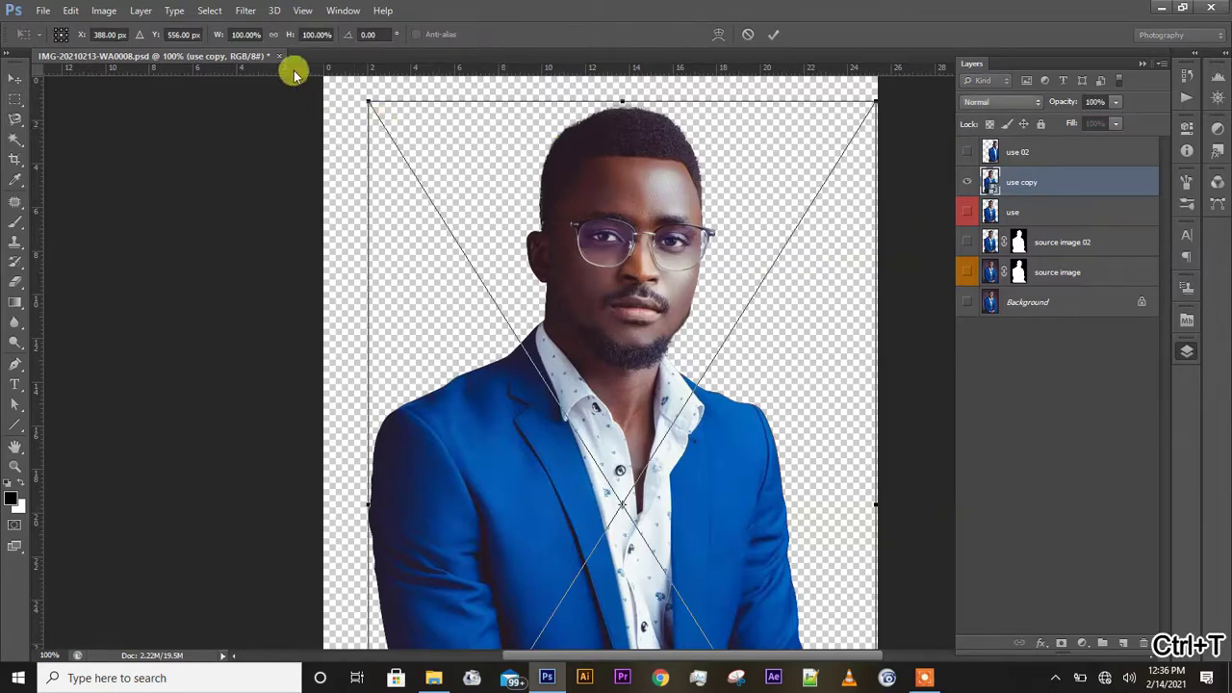
left_click(273, 35)
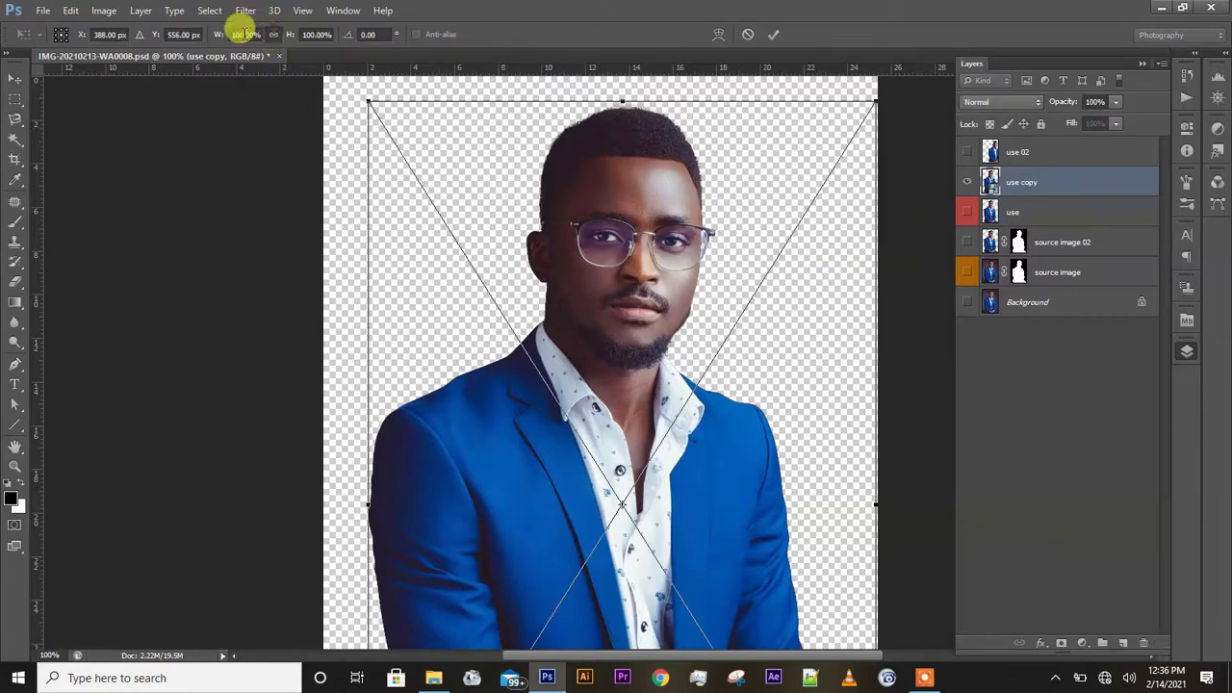
left_click(236, 35)
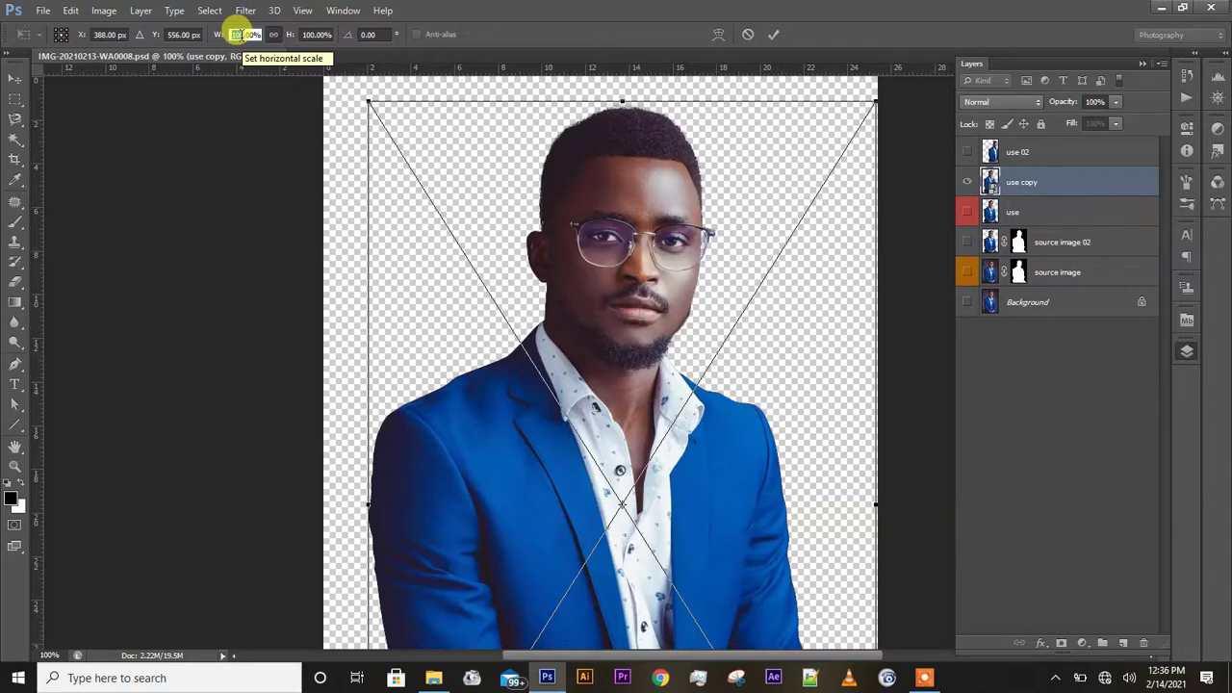
type("200")
key("Return")
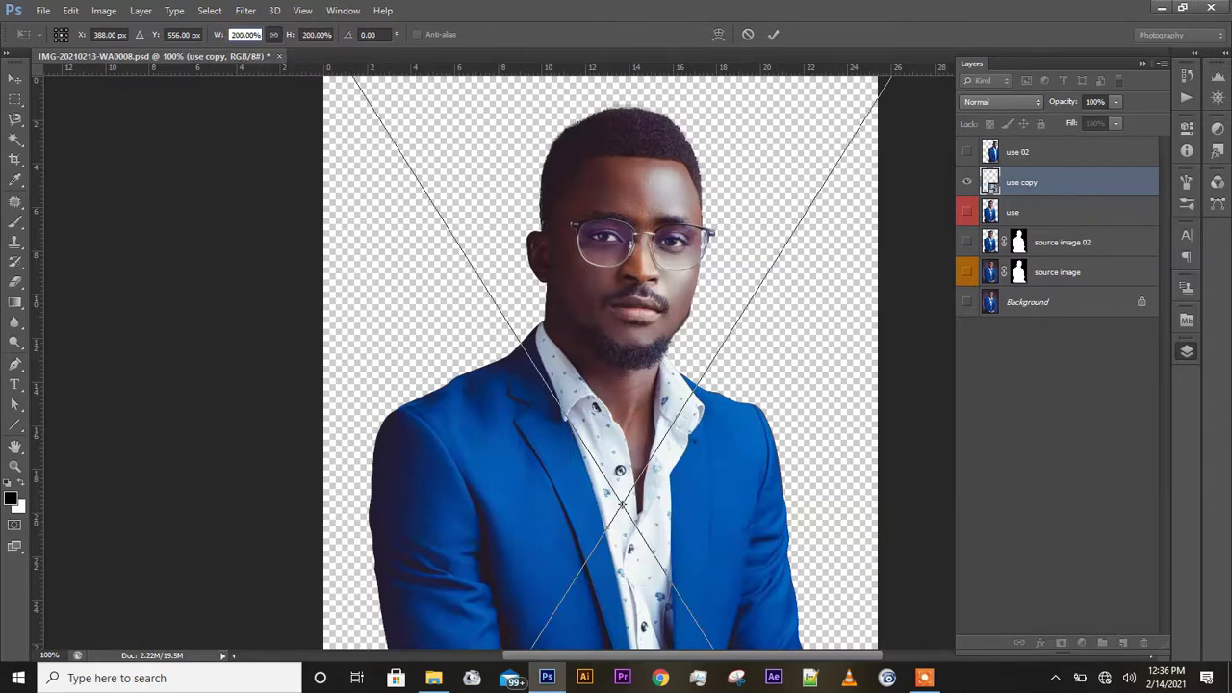
type("2000")
left_click(774, 35)
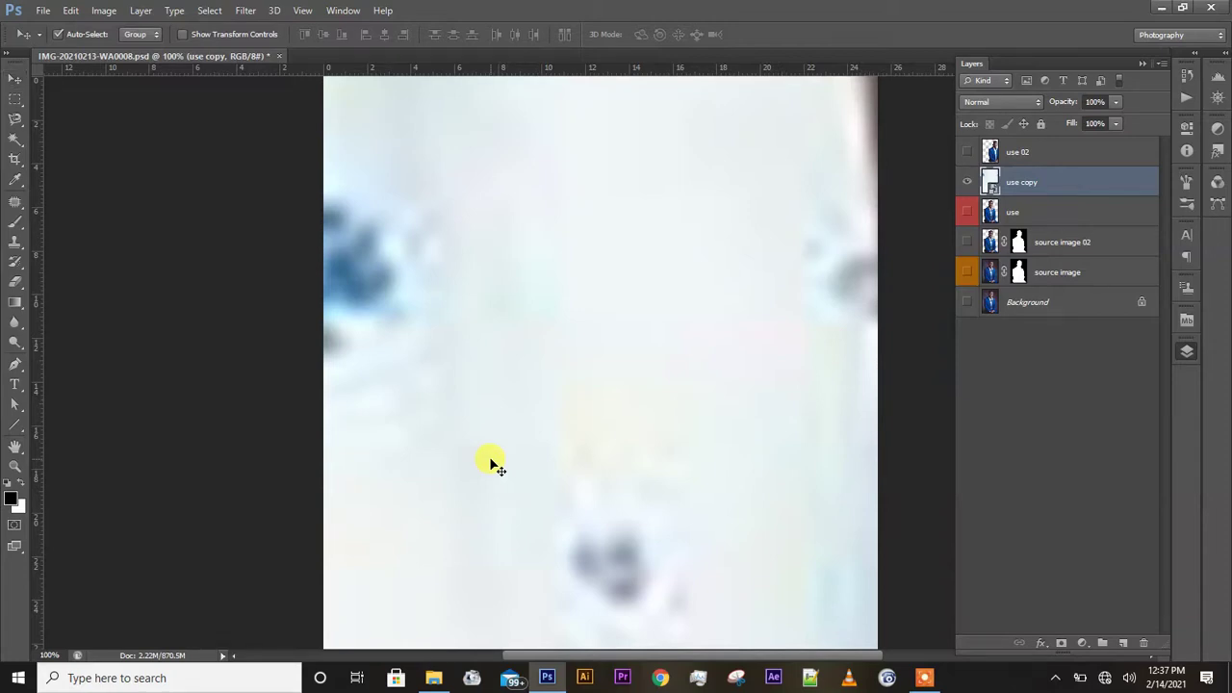
Scale the "use copy" Smart Object back to 100% with width and height linked, and apply the transform.
key("ctrl+t")
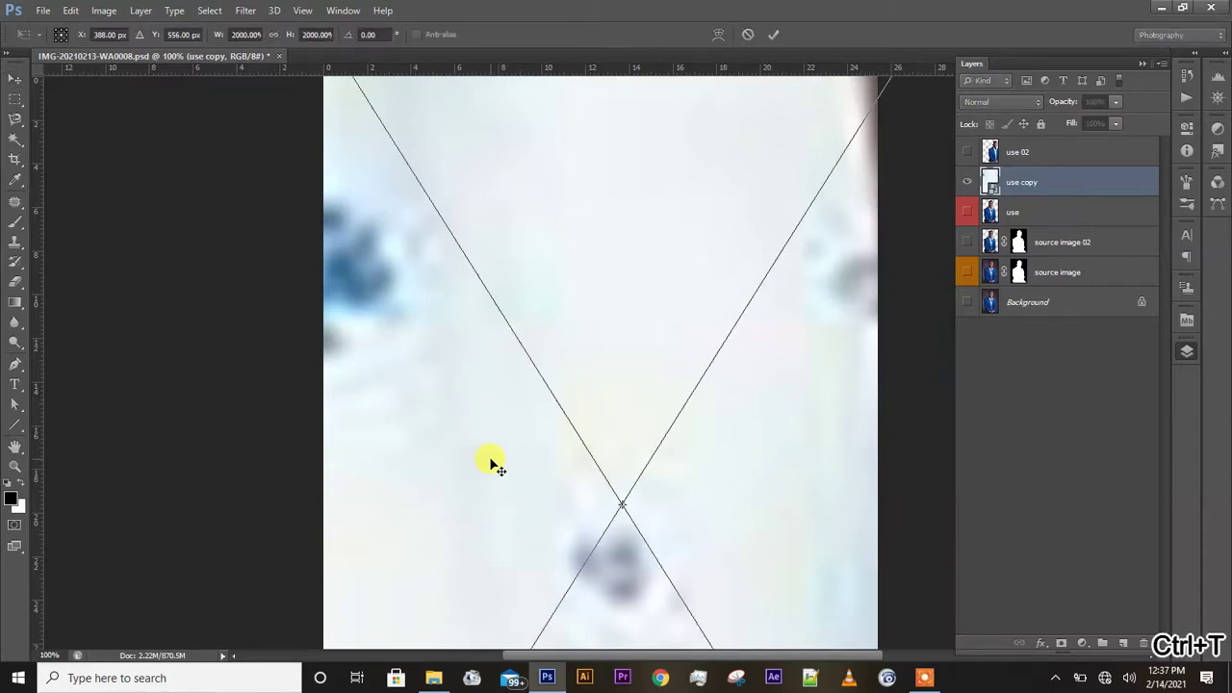
left_click(248, 38)
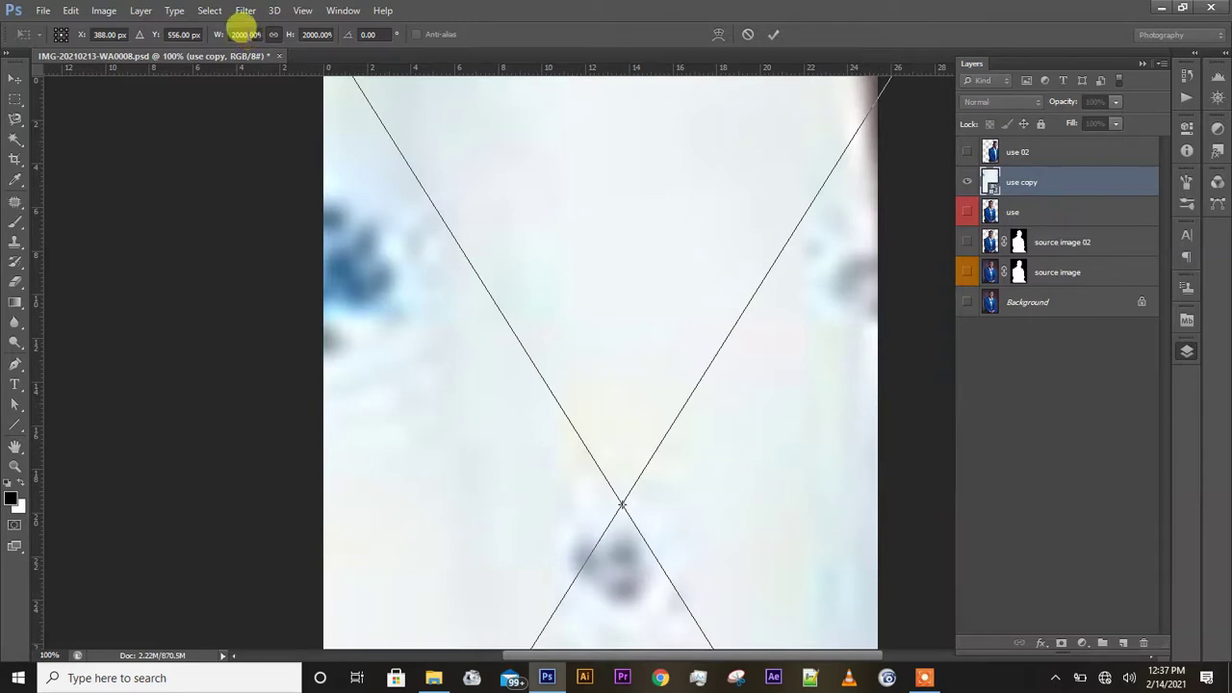
left_click(246, 34)
left_click_drag(246, 29, 219, 29)
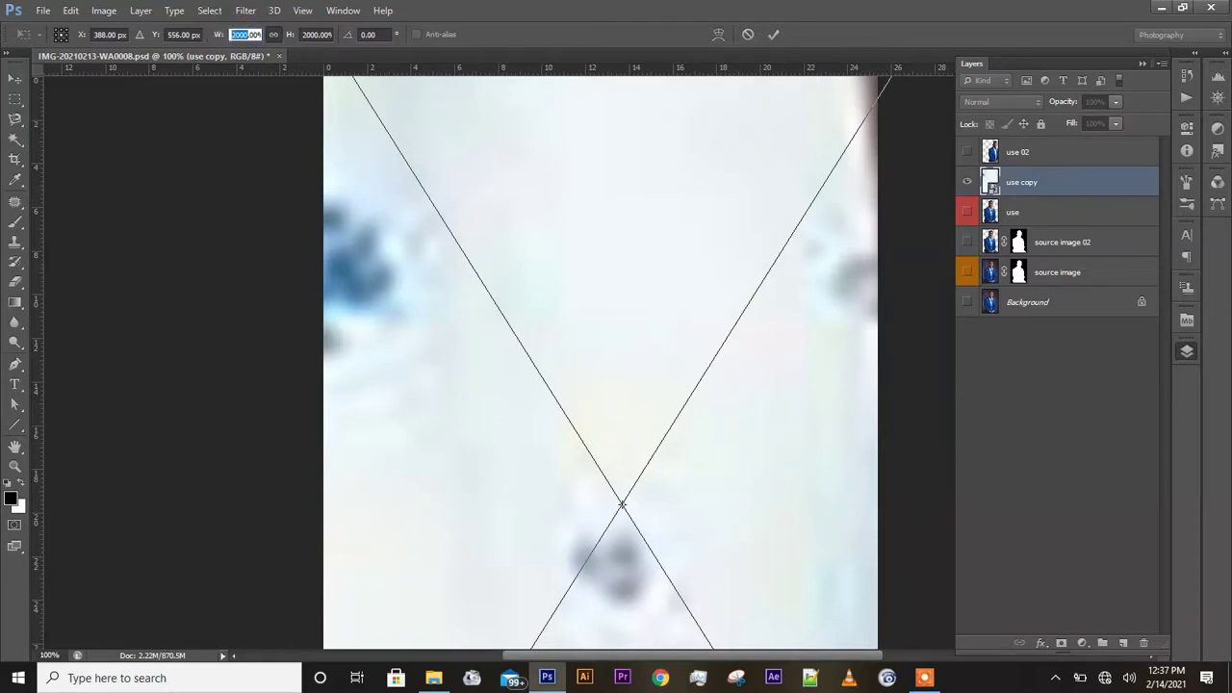
type("1")
key("Return")
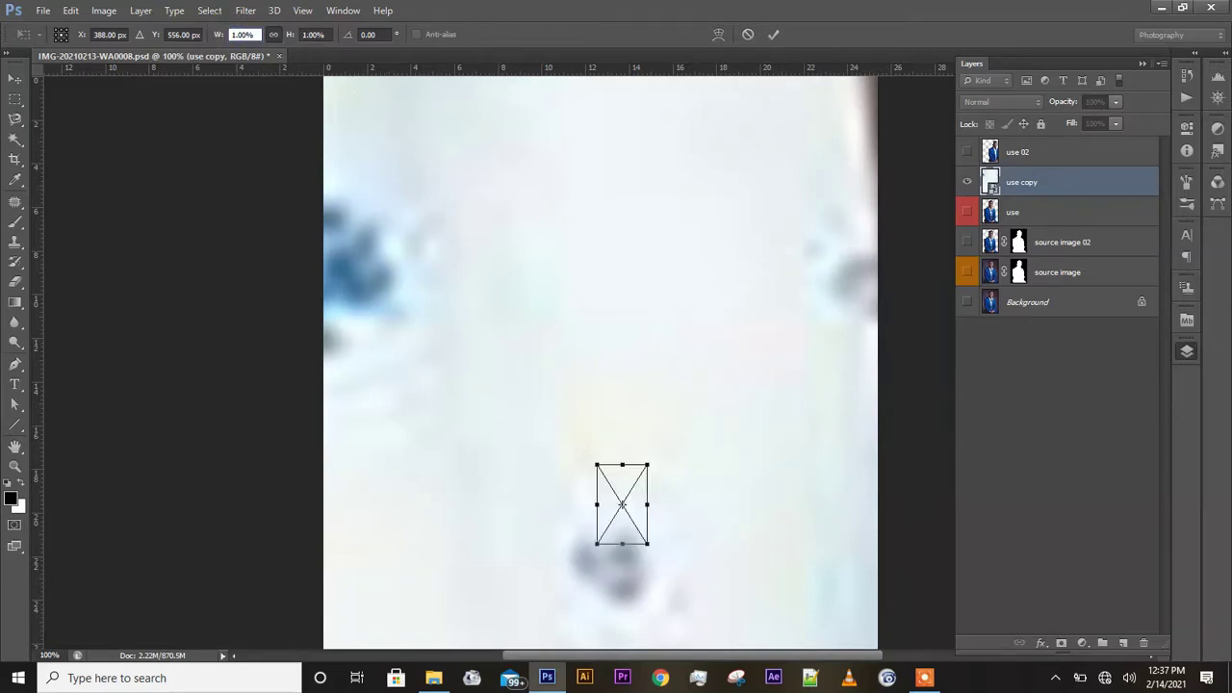
type("10")
key("Return")
type("100")
key("Return")
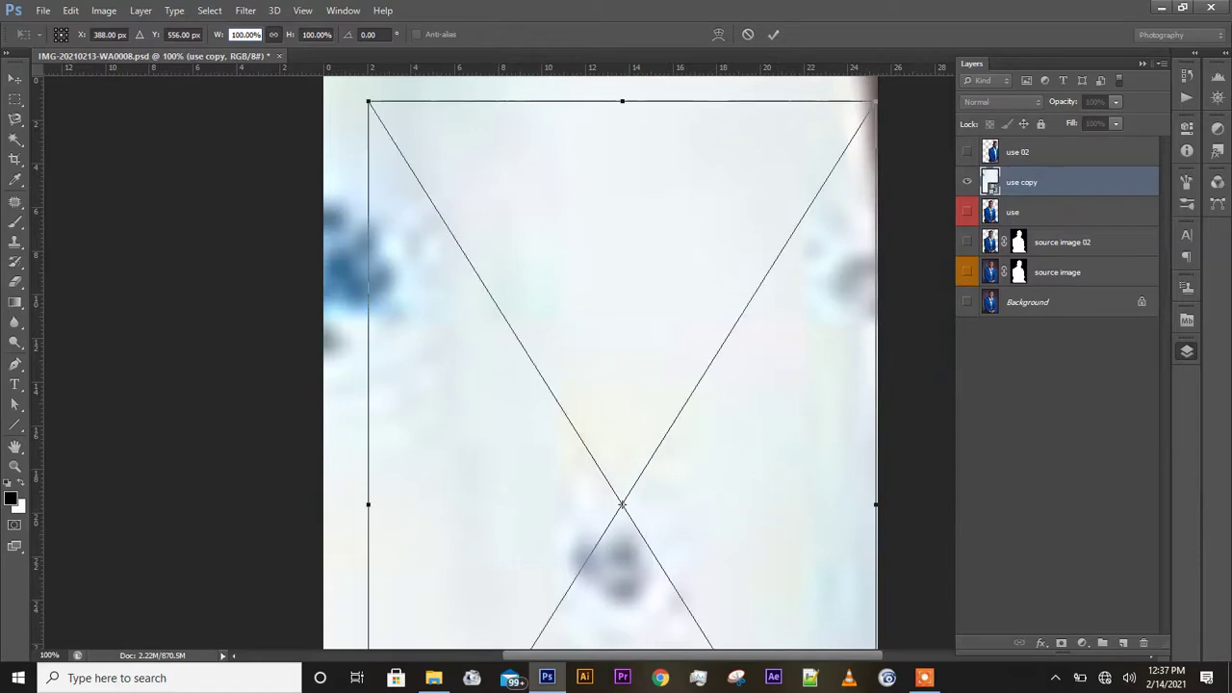
left_click(227, 34)
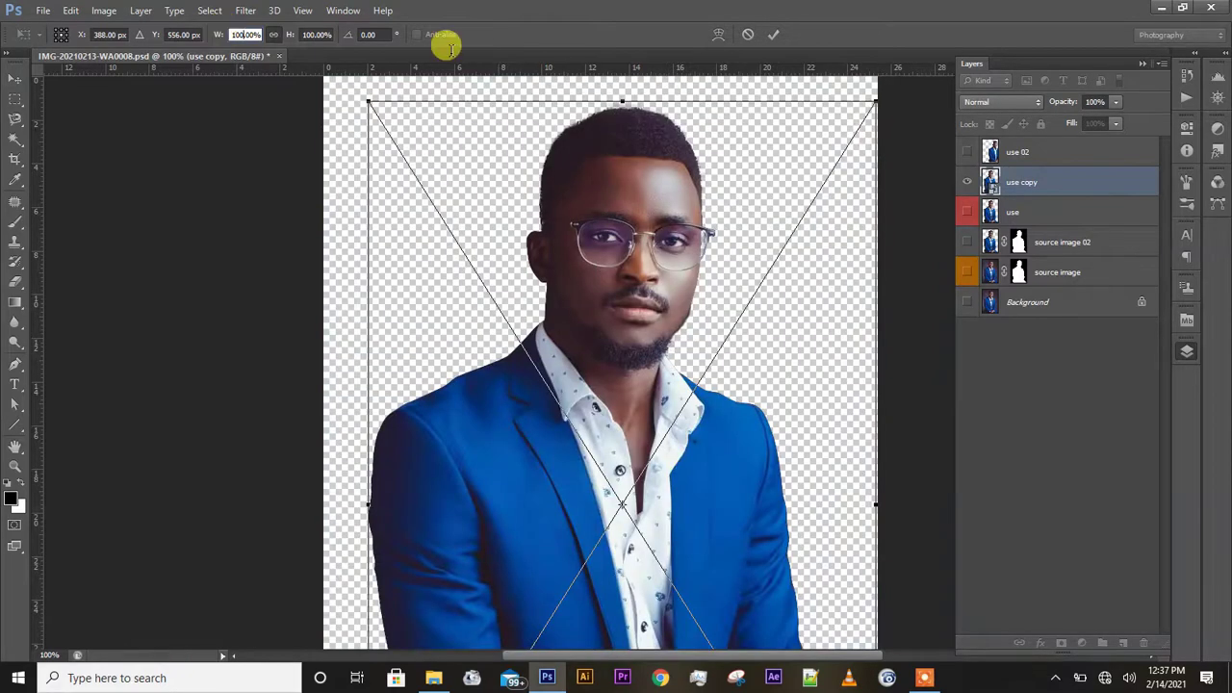
left_click(776, 36)
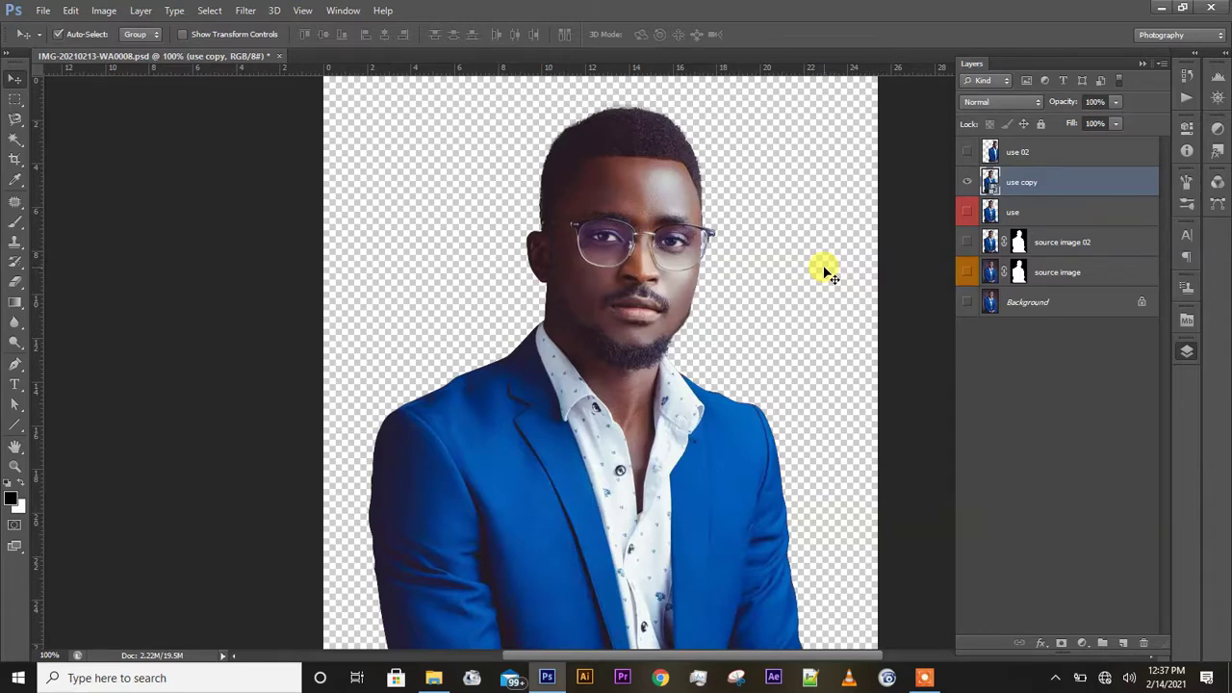
Show the "use 02" layer again and compare its portrait with the "use copy" Smart Object portrait.
left_click(965, 153)
left_click(1023, 156)
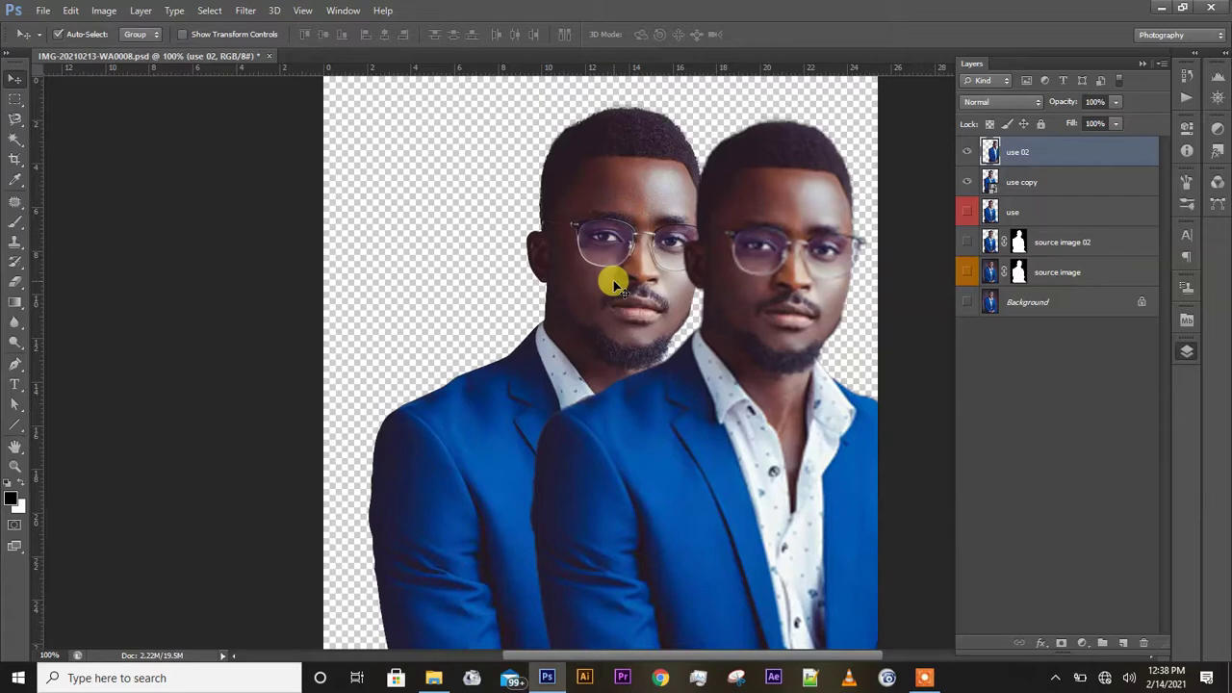
left_click(613, 284)
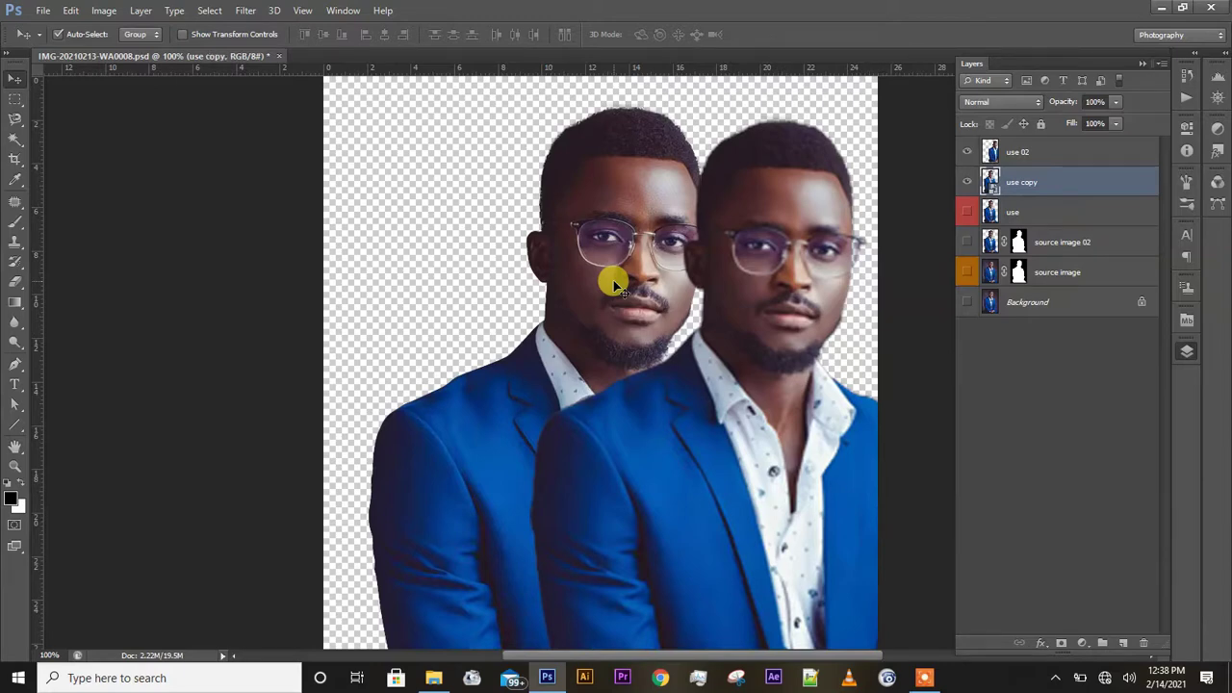
left_click(784, 245)
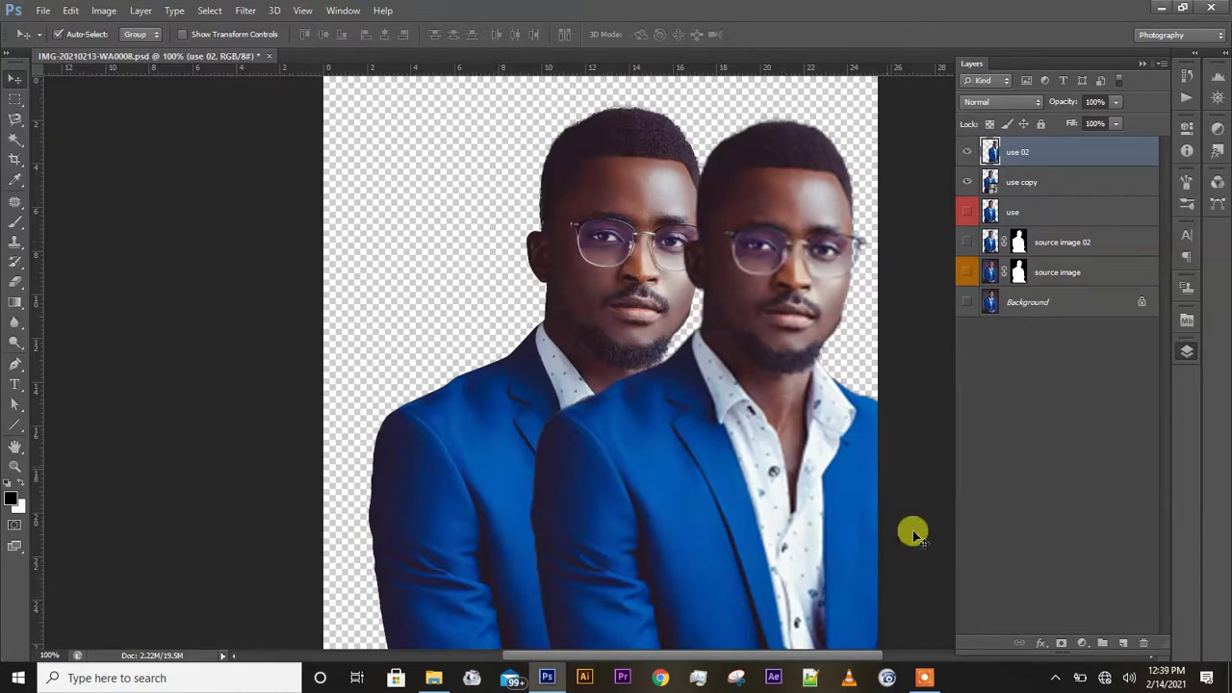
left_click(922, 683)
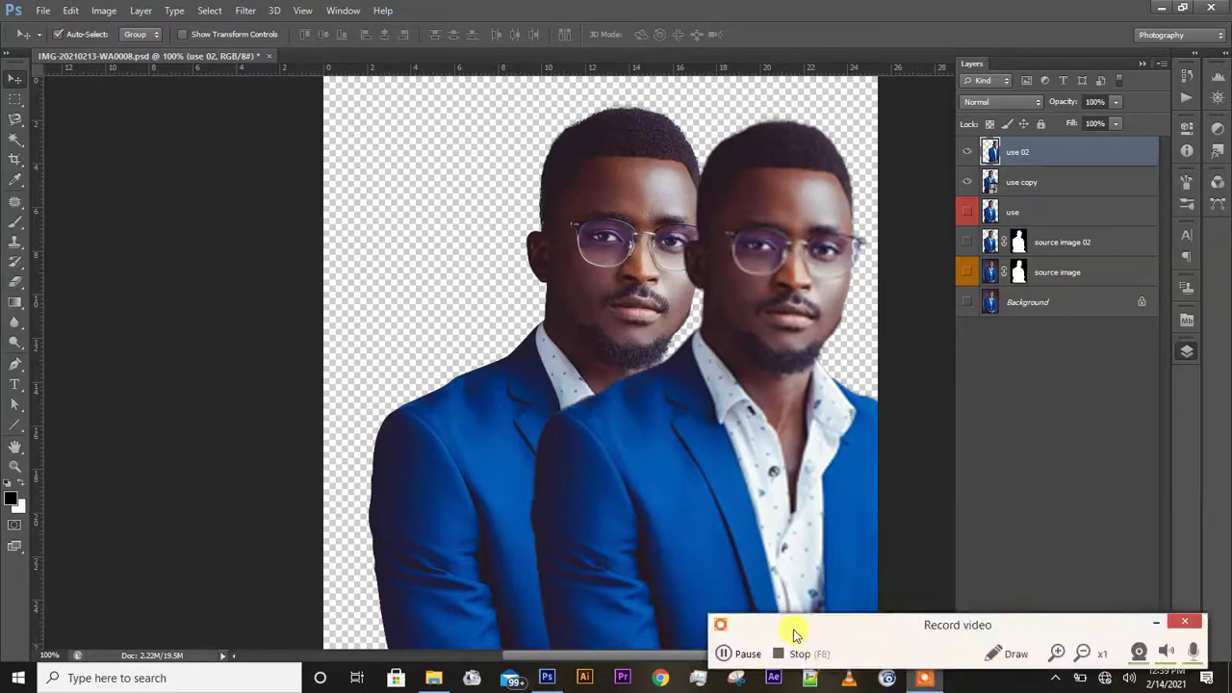